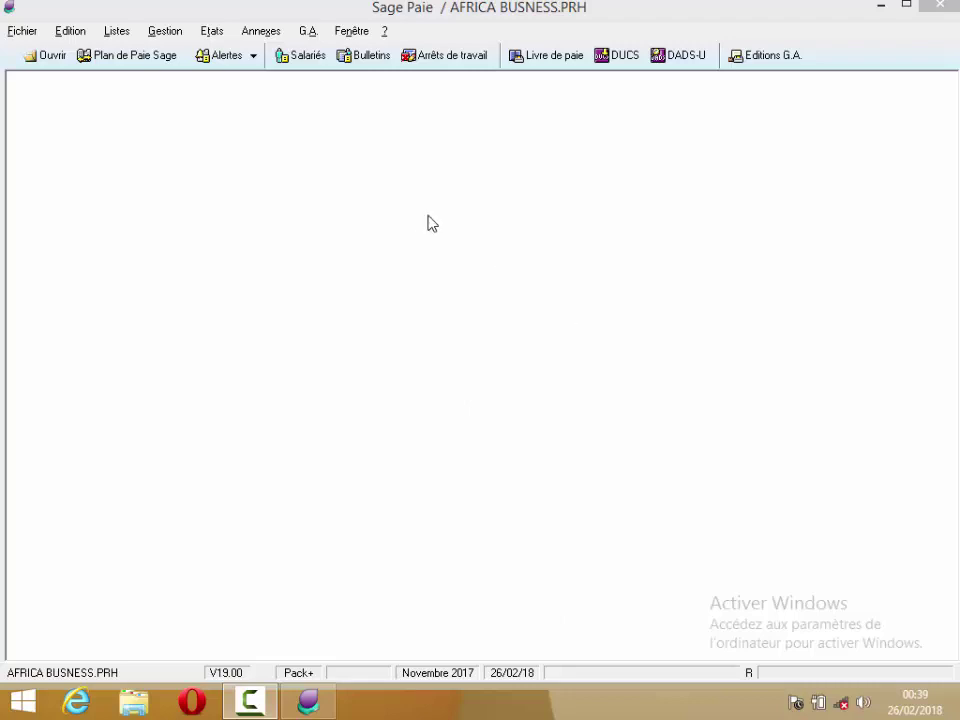
Create a loan type with code PS, title "Prêt scolaire" and the impact on payroll enabled.
left_click(114, 31)
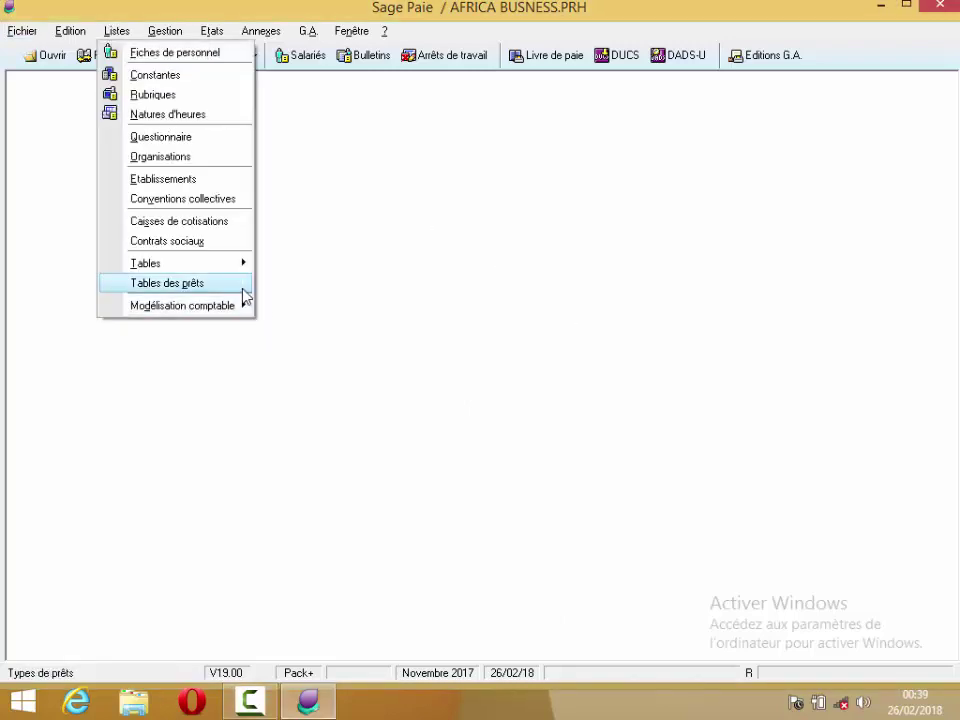
mouse_move(243, 292)
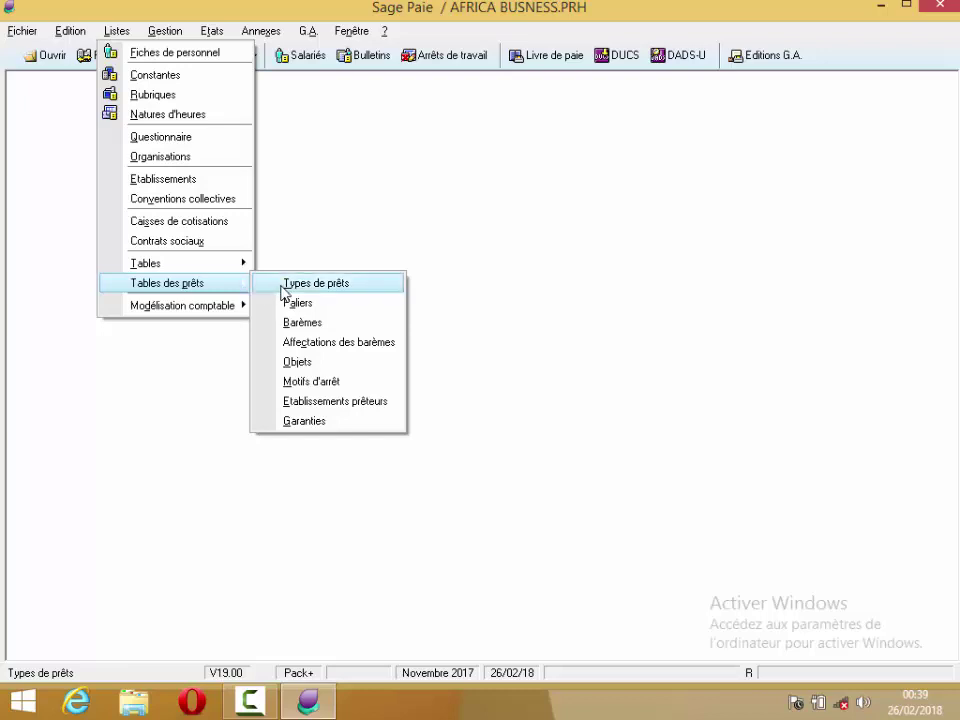
left_click(290, 284)
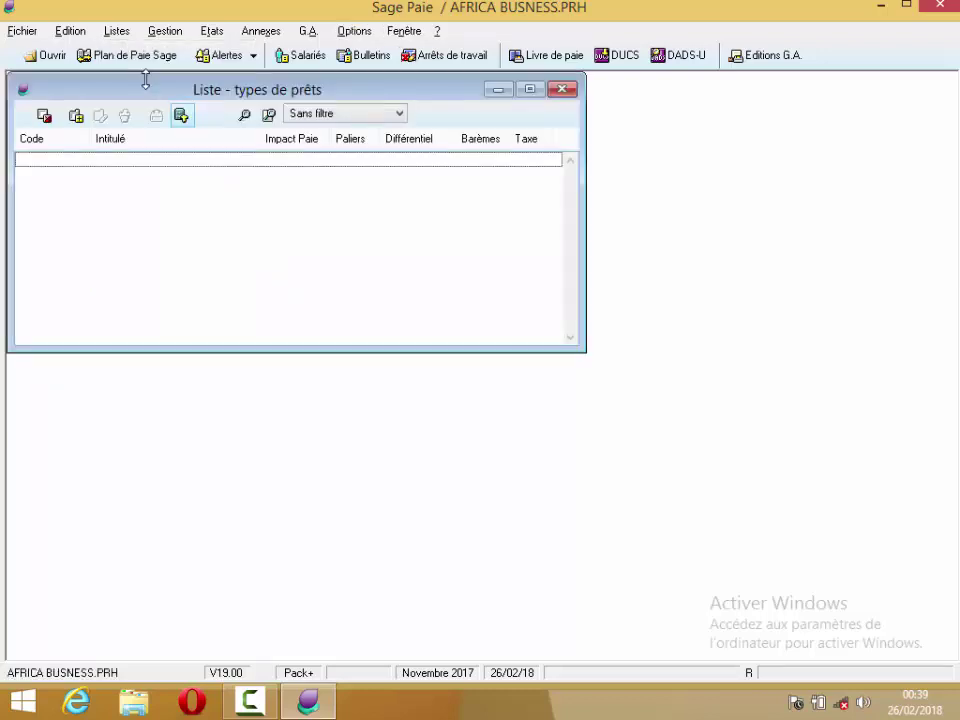
left_click_drag(453, 97, 652, 193)
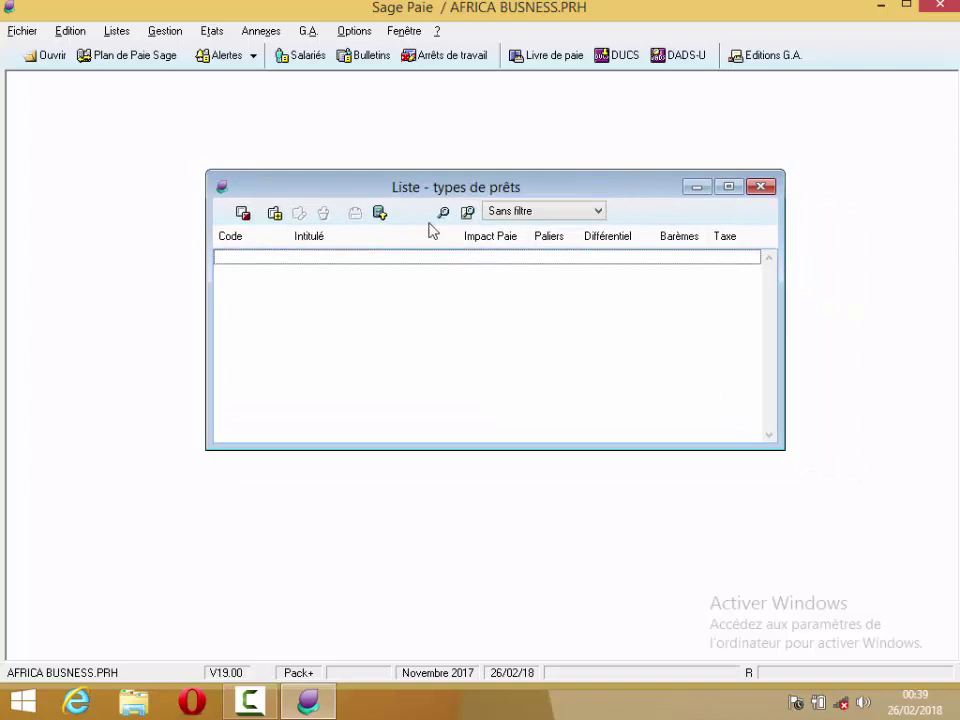
left_click(274, 214)
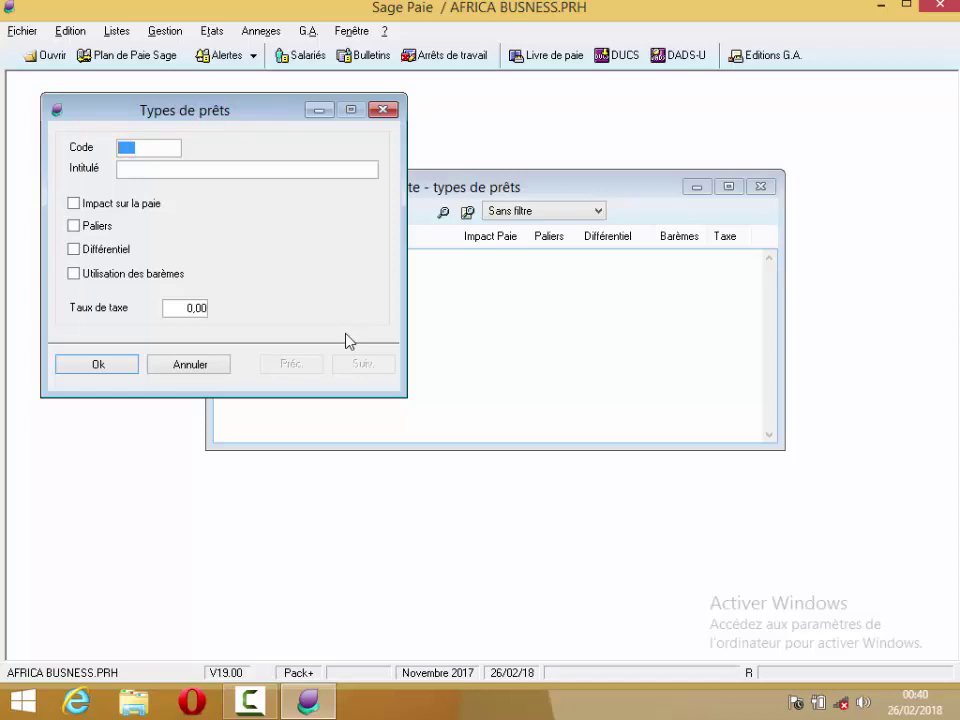
type("PS")
key("Tab")
type("Prêt scolaire")
left_click(110, 207)
left_click(112, 369)
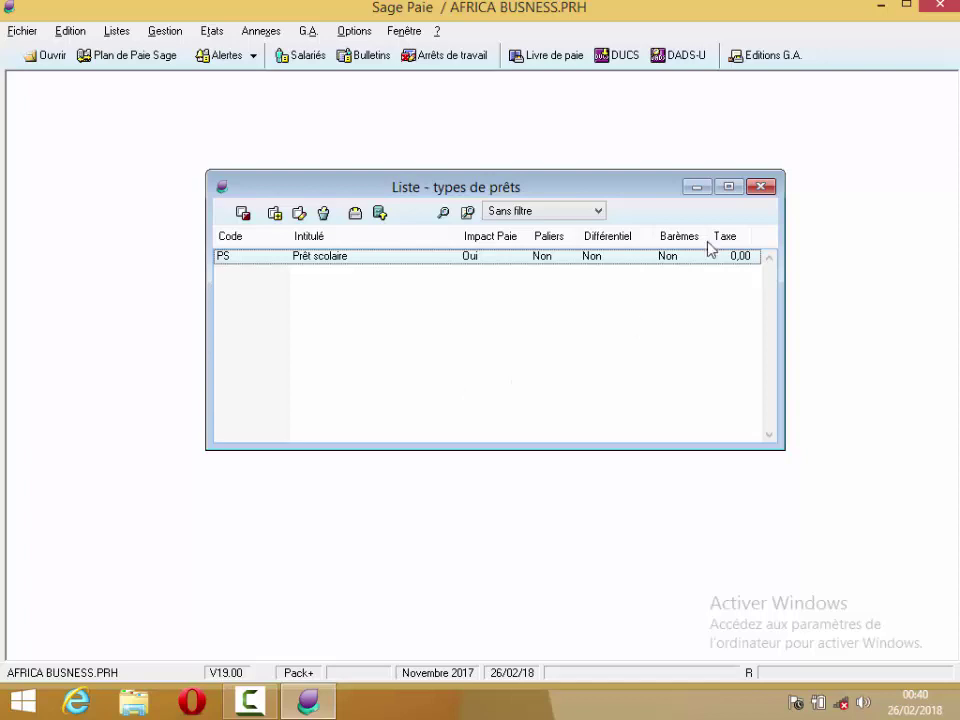
Start a new interest tier (palier) for loans with tranche code TR and title "Tranche taux d'inteêt".
left_click(128, 32)
mouse_move(227, 281)
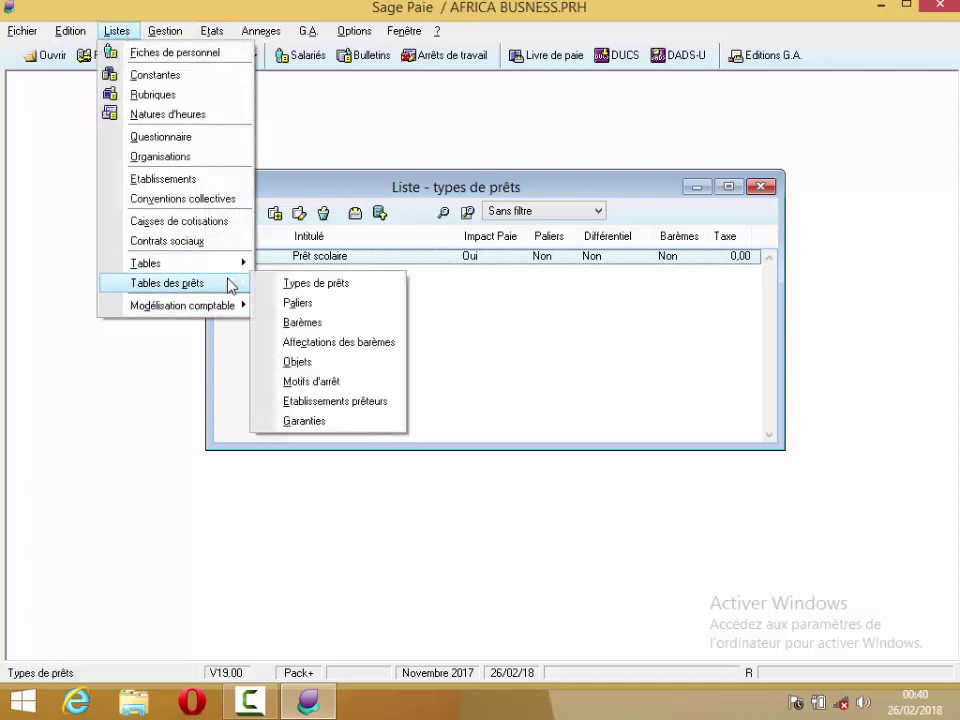
left_click(280, 305)
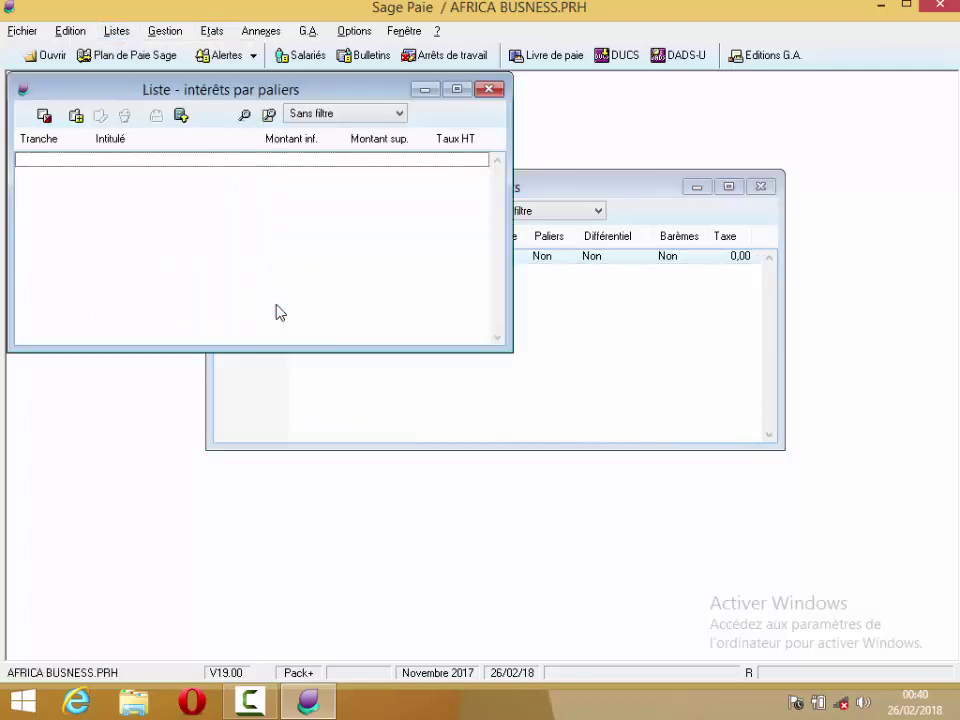
left_click(75, 115)
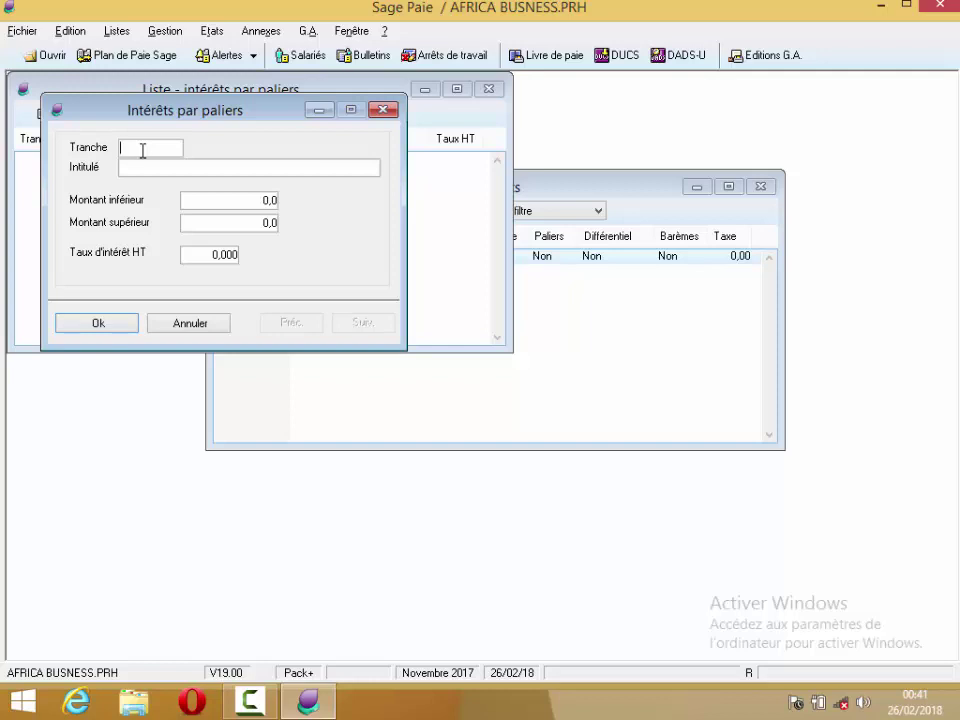
type("TR")
key("Tab")
type("Tranche taux d'int")
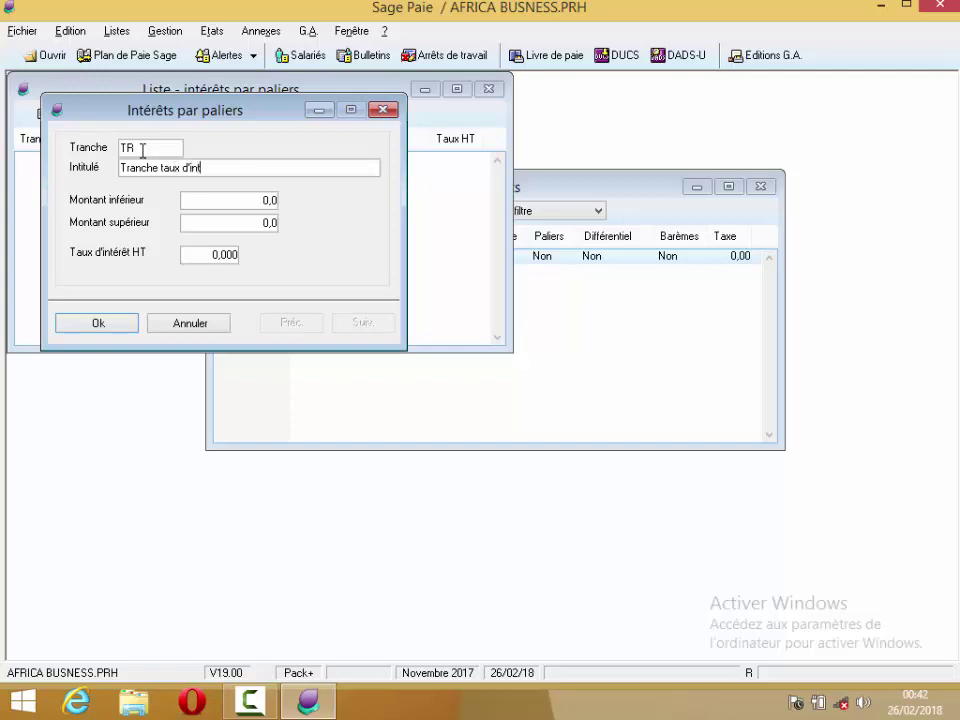
type("eêt")
Set the tier's lower amount to 1 000 000, upper amount to 5 000 000 and pre-tax interest rate to 5, and save it.
left_click(268, 200)
type("1 000 000")
left_click(258, 222)
type("5 ")
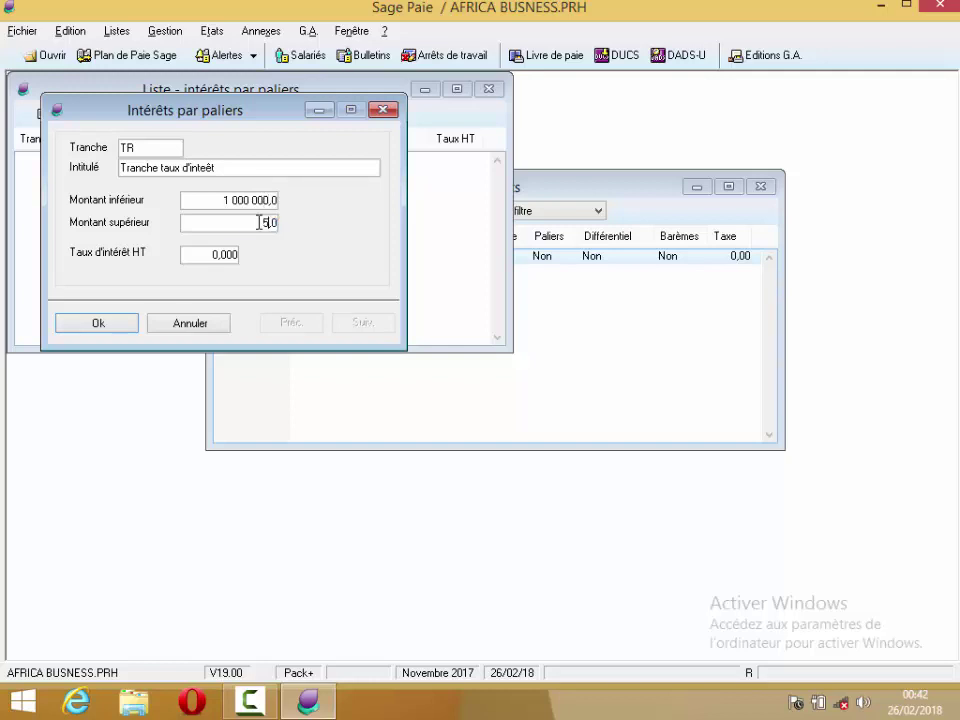
type("000 000")
left_click(219, 252)
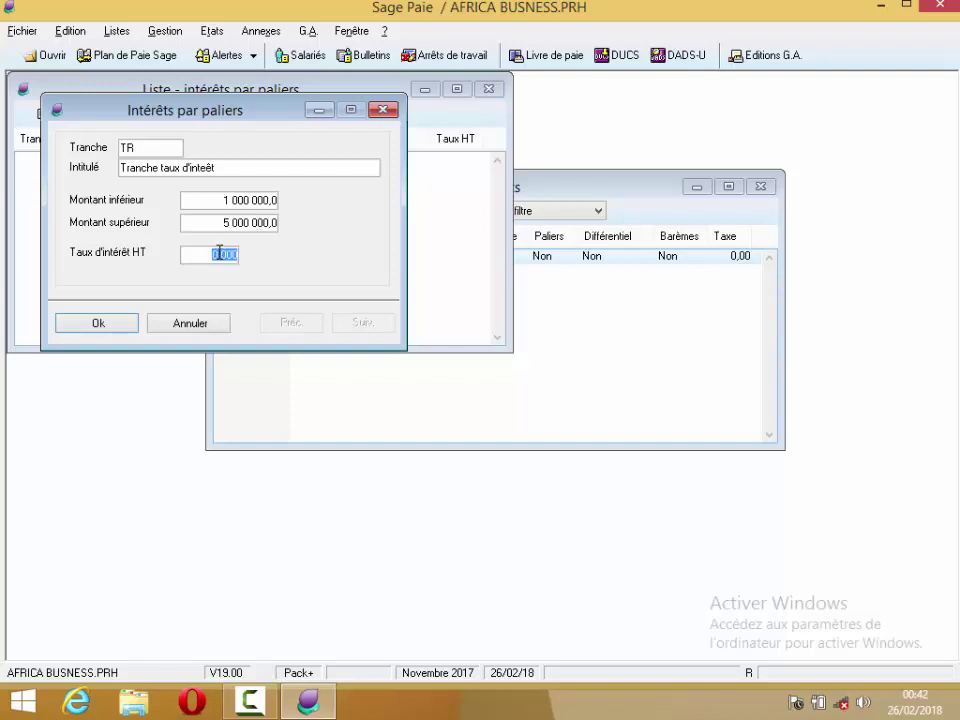
type("5")
left_click(101, 323)
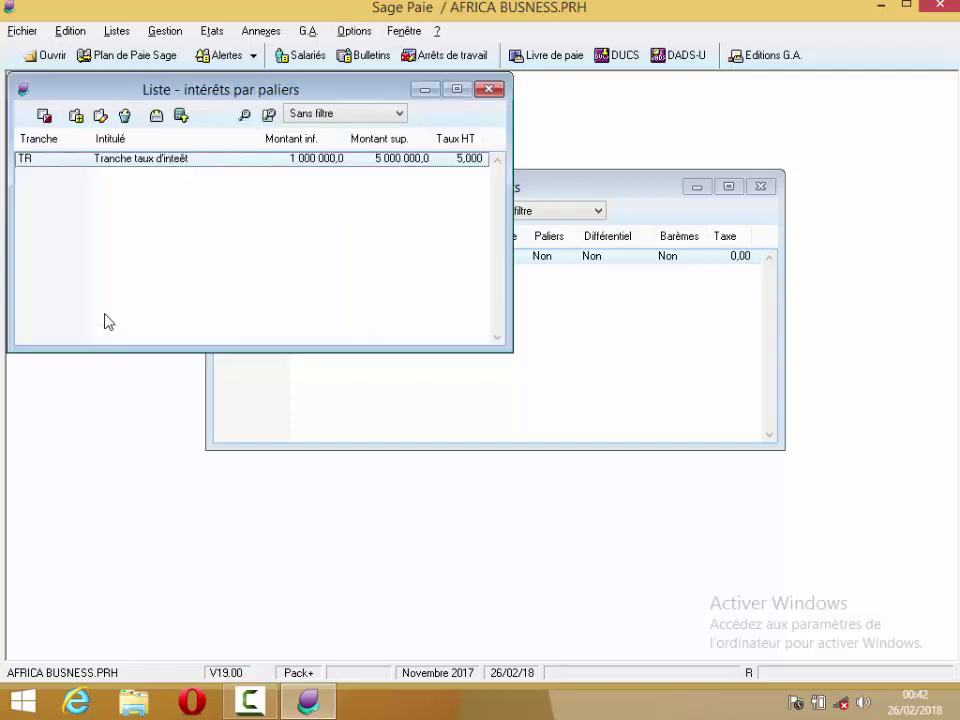
Start a new loan scale (barème) with code BA and title "Barème".
left_click(126, 38)
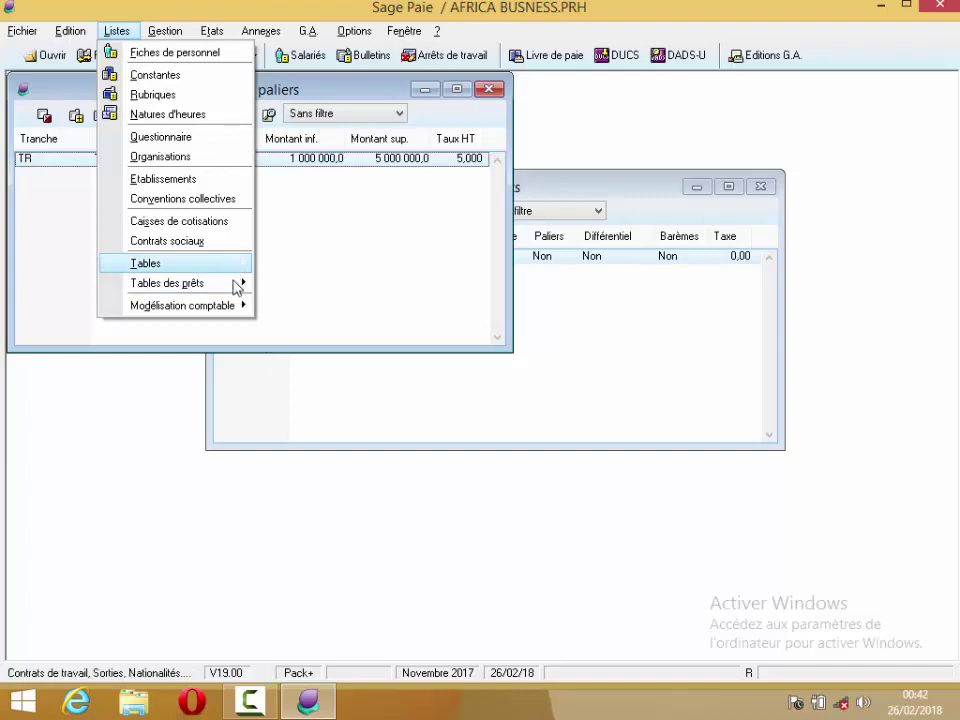
mouse_move(236, 289)
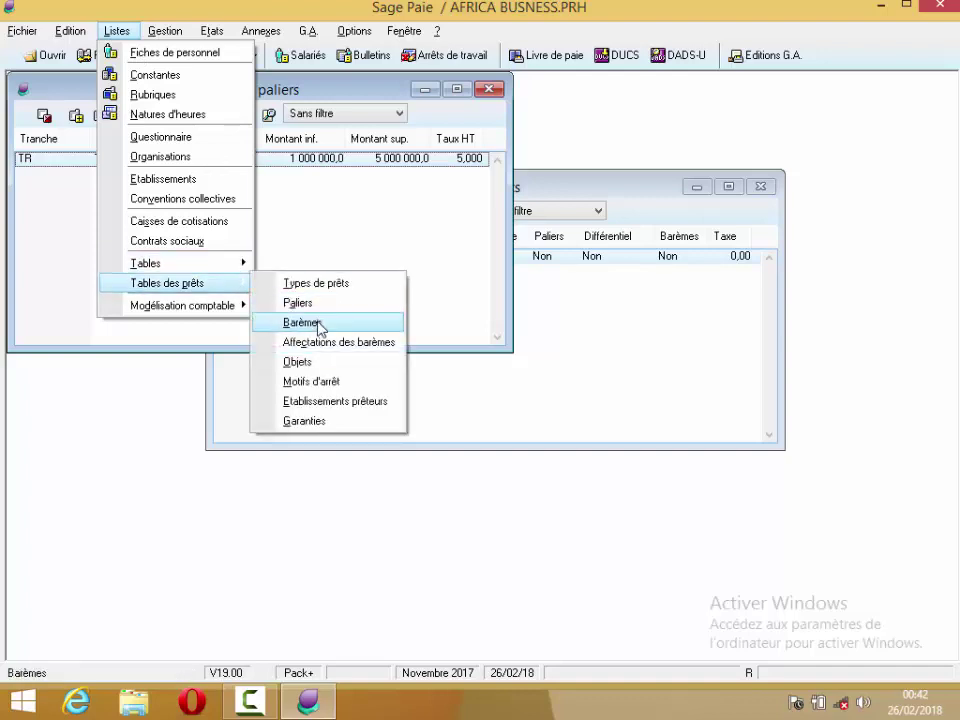
left_click(318, 322)
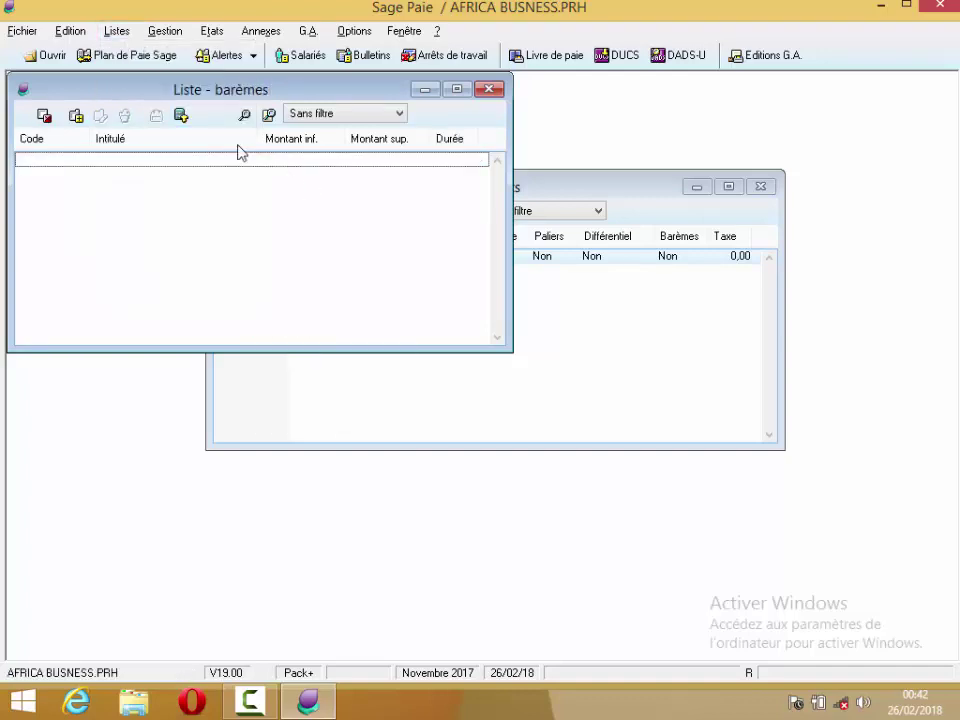
left_click(75, 116)
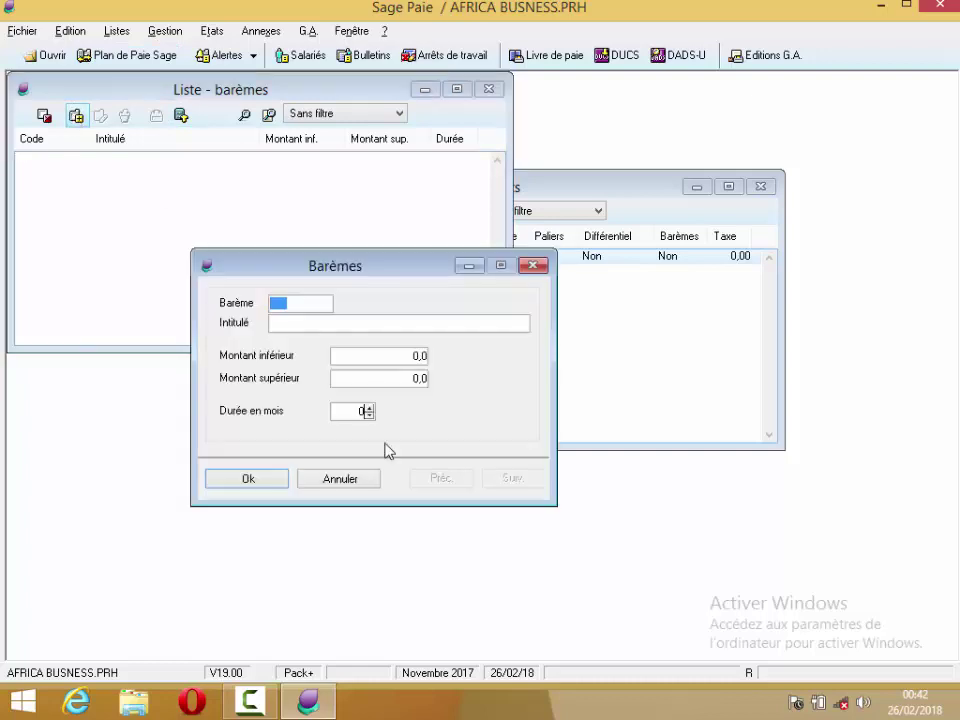
type("b")
key("BackSpace")
type("BA")
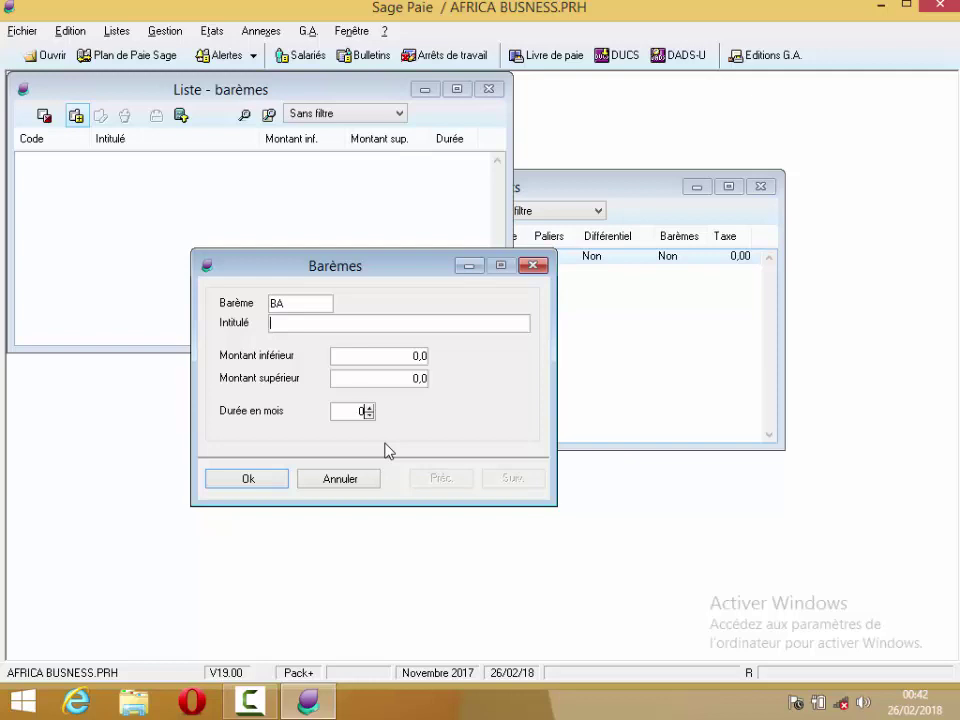
type("Barème")
Set the scale's lower amount to 1 000 000, upper amount to 5 000 000 and duration to 5 months, and save it.
left_click(397, 358)
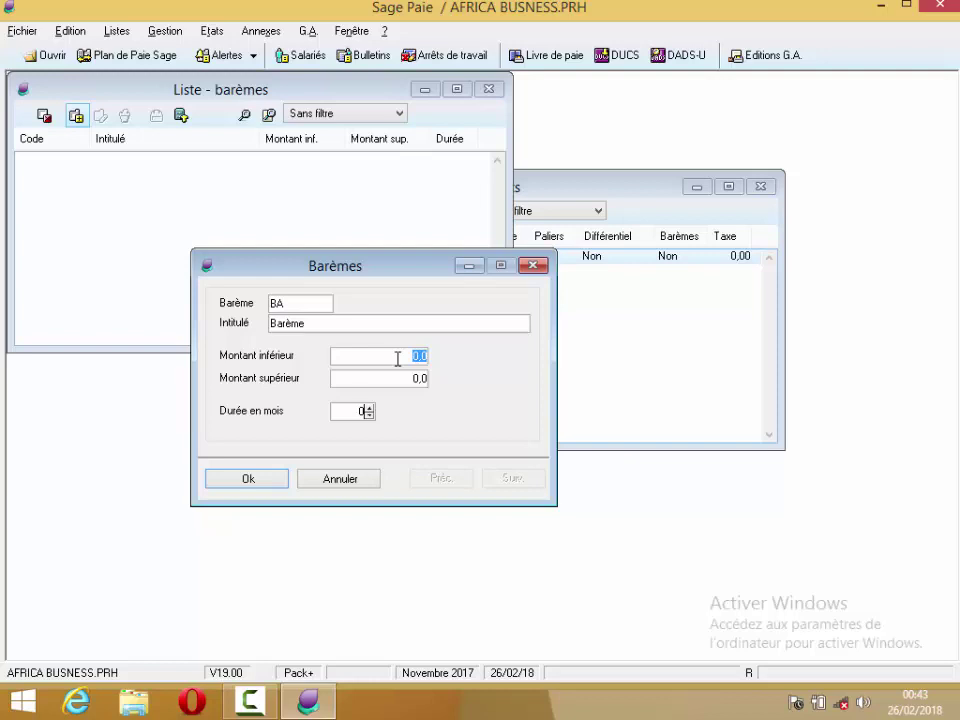
type("1 000 000")
left_click(397, 378)
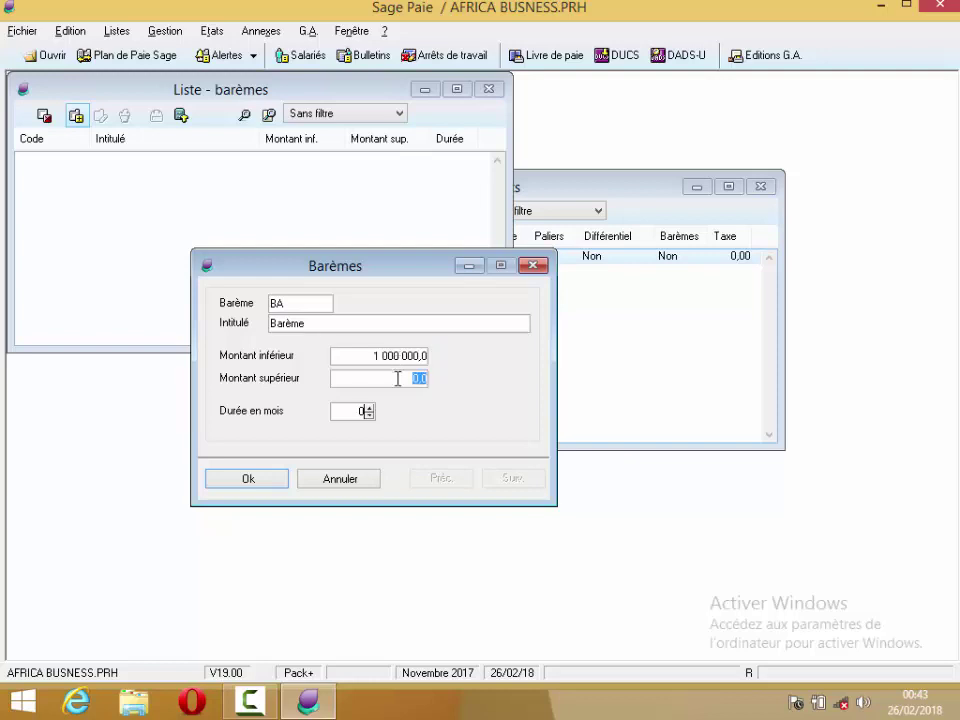
type("5 000 000")
left_click(362, 410)
type("5")
left_click(249, 479)
Start a new category/scale assignment with code AF and title "Affectation des barèmes scolaires".
left_click(115, 31)
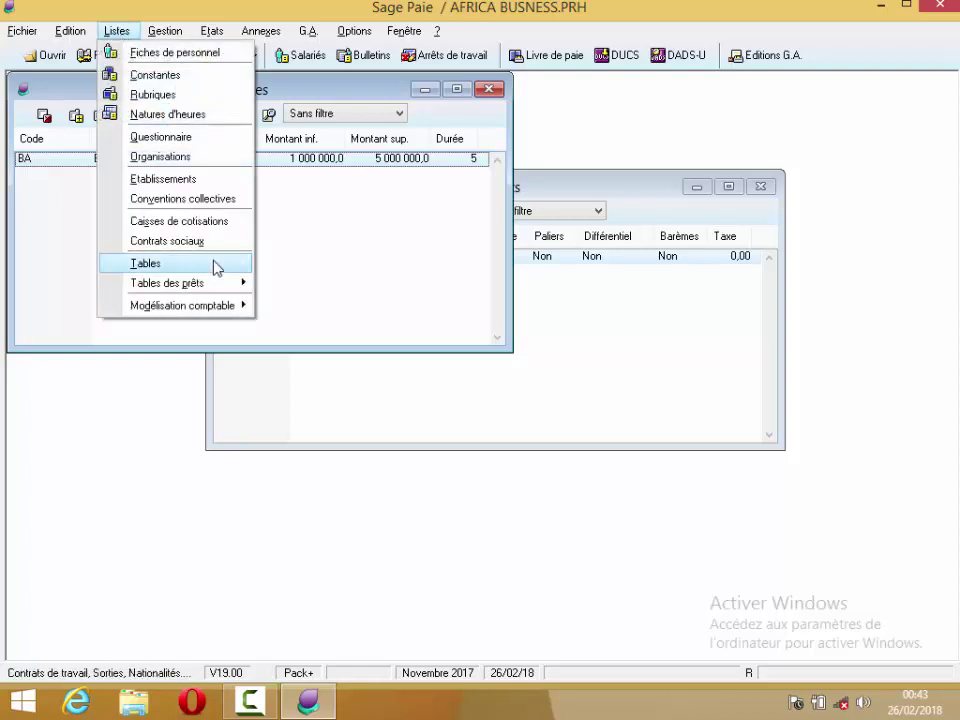
mouse_move(225, 285)
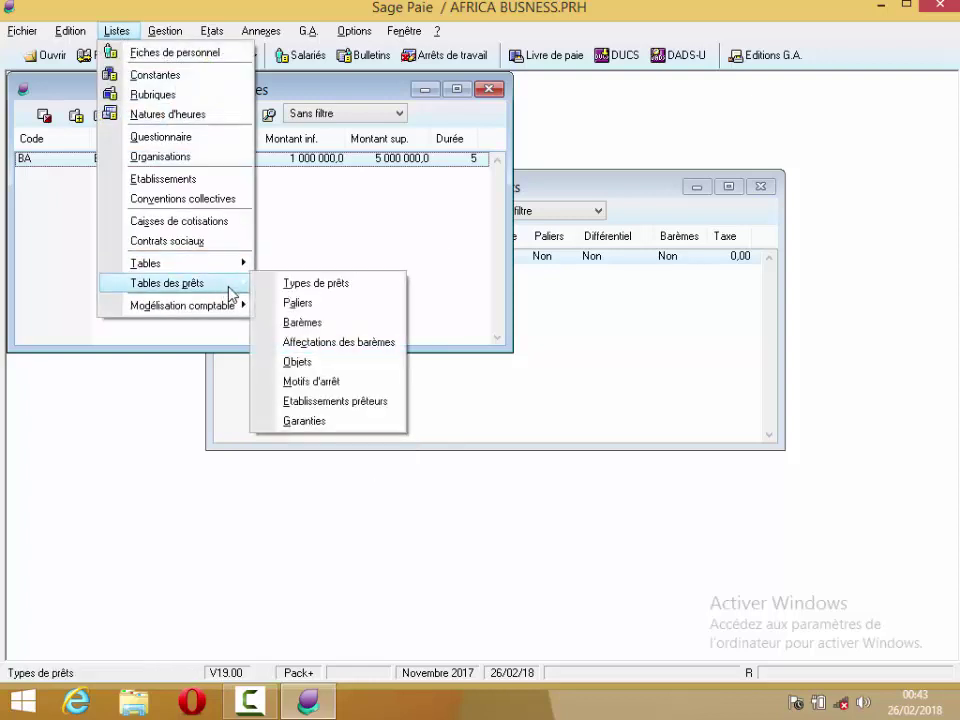
left_click(290, 342)
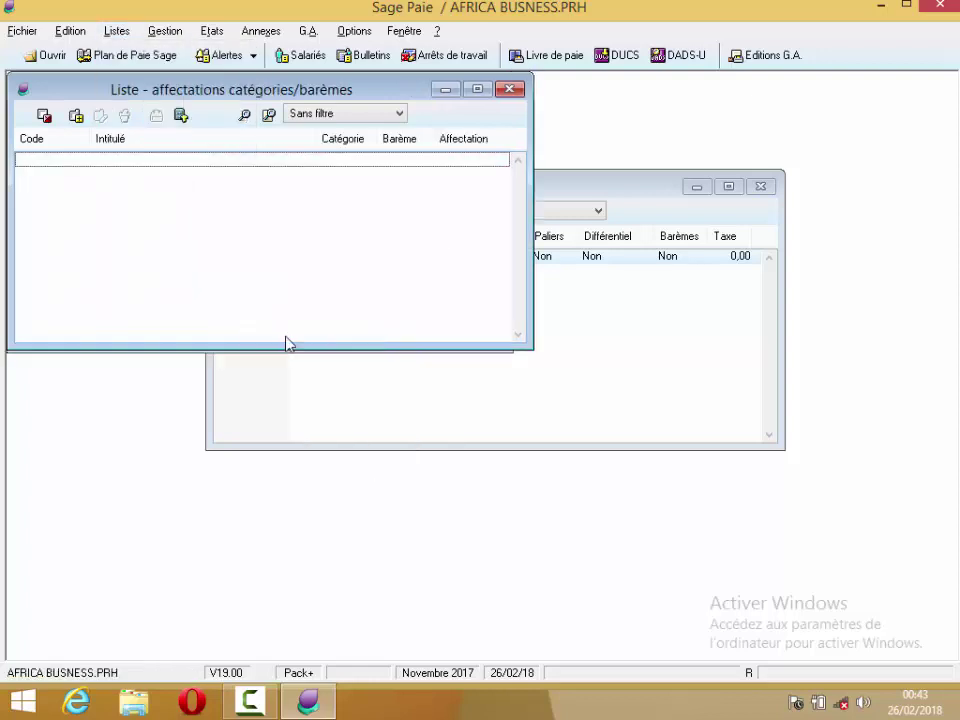
left_click(76, 122)
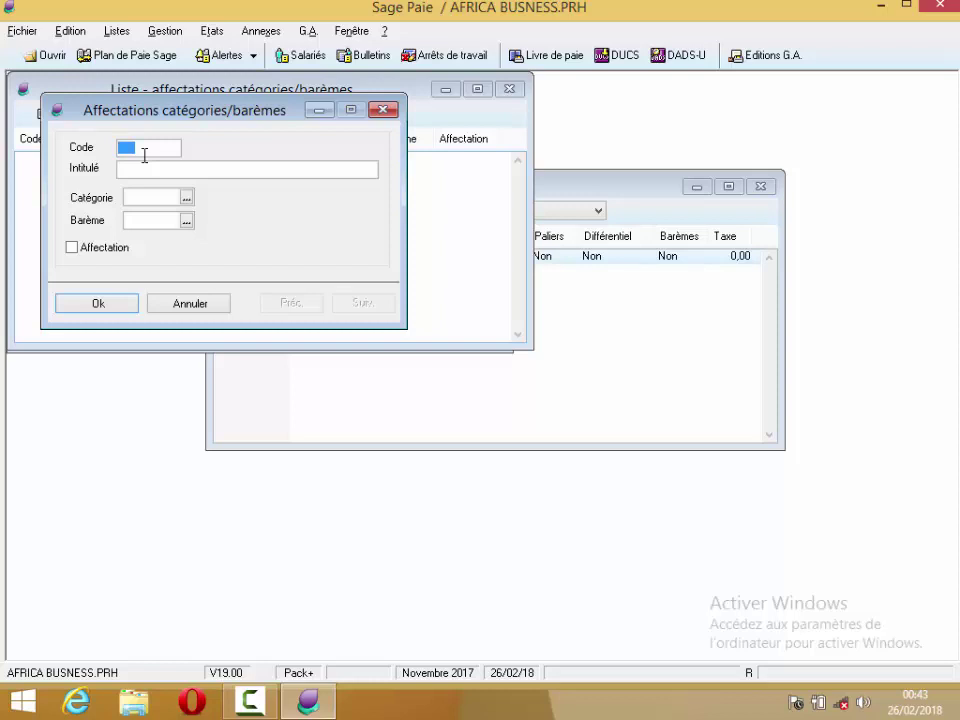
type("AF")
key("Tab")
type("Affectation de")
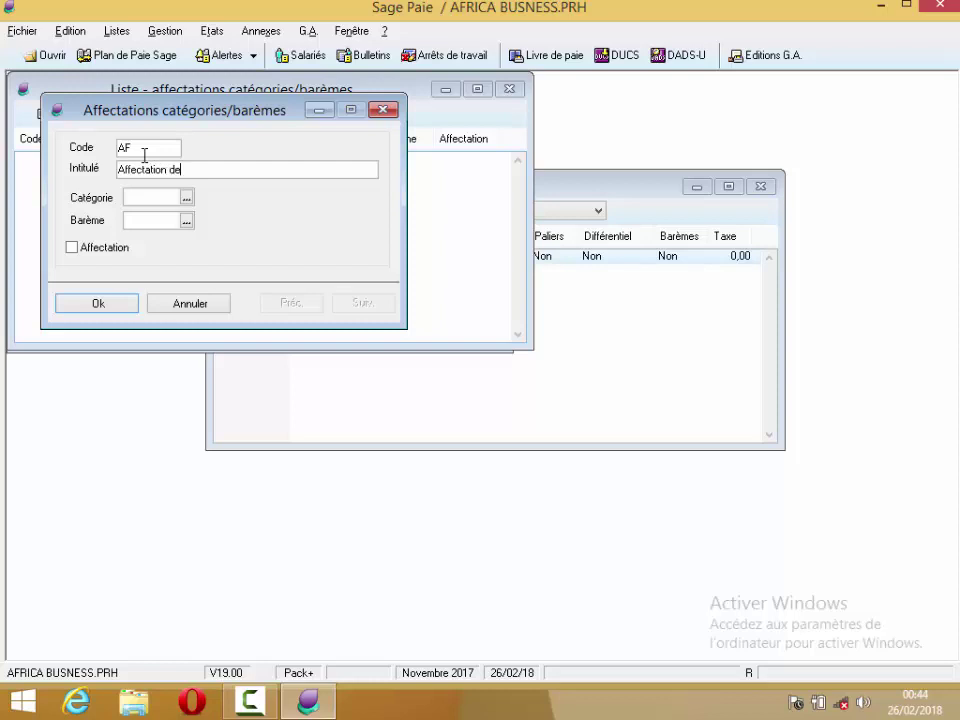
type("s barèmes scolaires")
Link the assignment to category 05 EMPLOYE and scale BA, enable Affectation and save it.
left_click(185, 198)
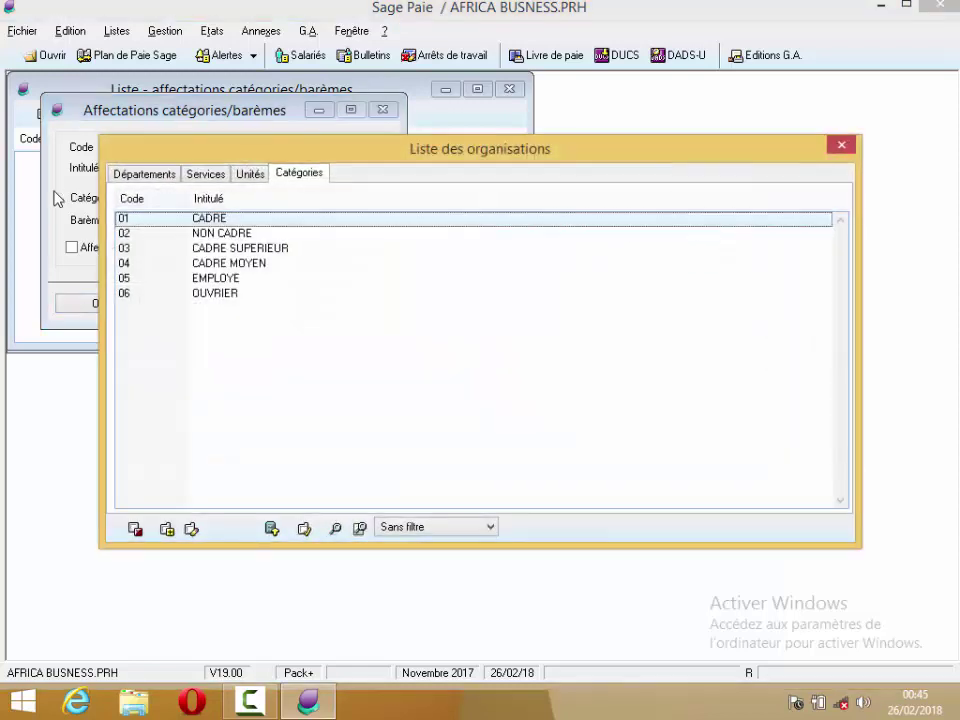
left_click(215, 280)
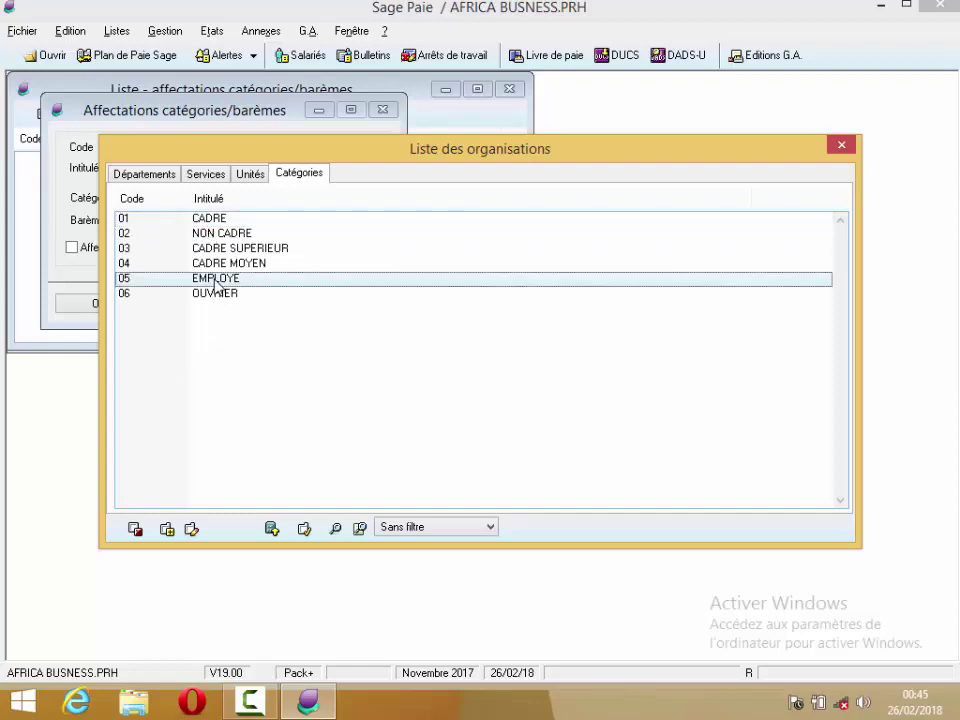
double_click(215, 280)
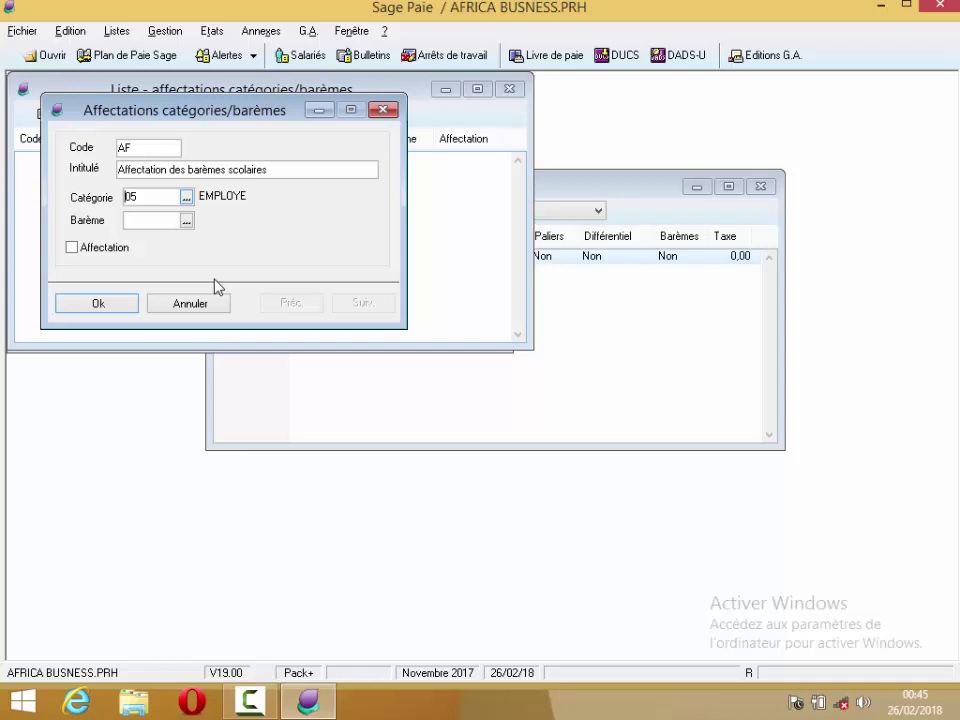
left_click(186, 220)
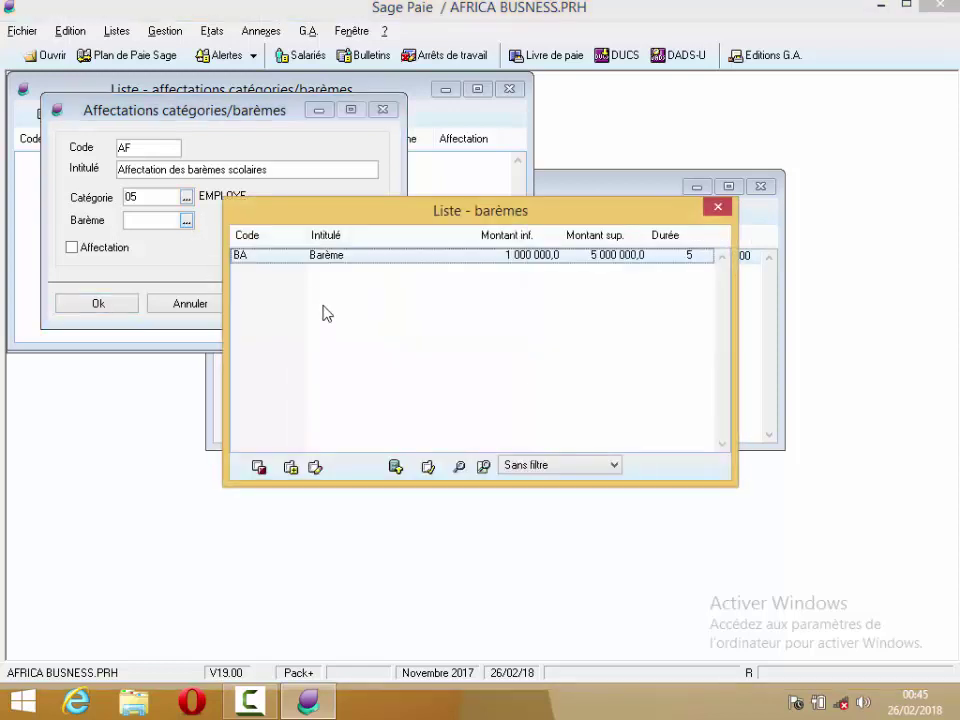
double_click(543, 256)
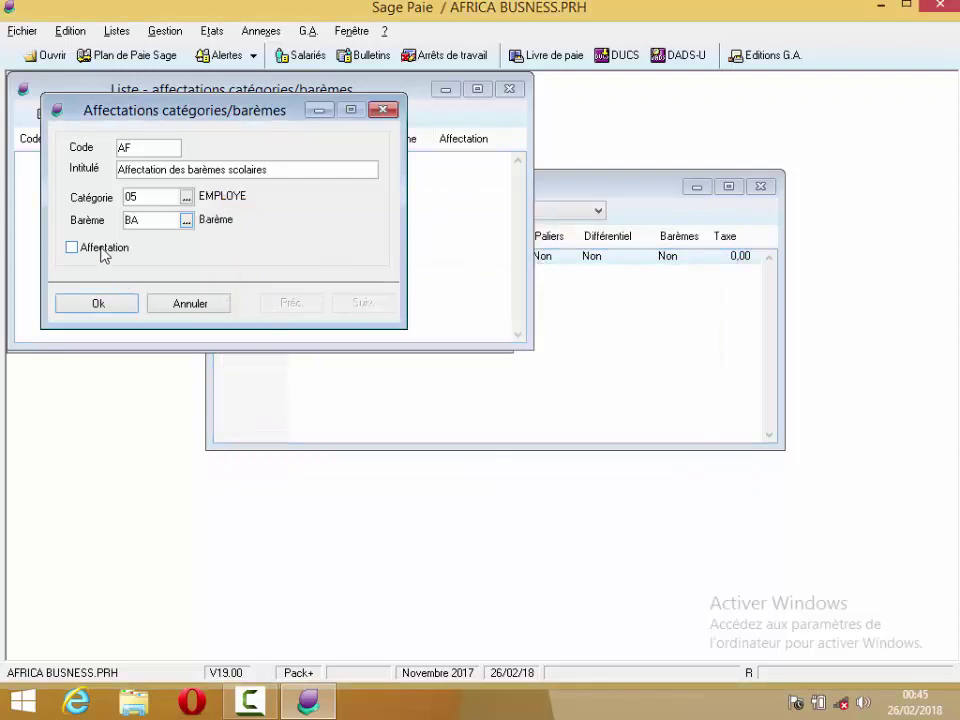
left_click(101, 251)
left_click(117, 312)
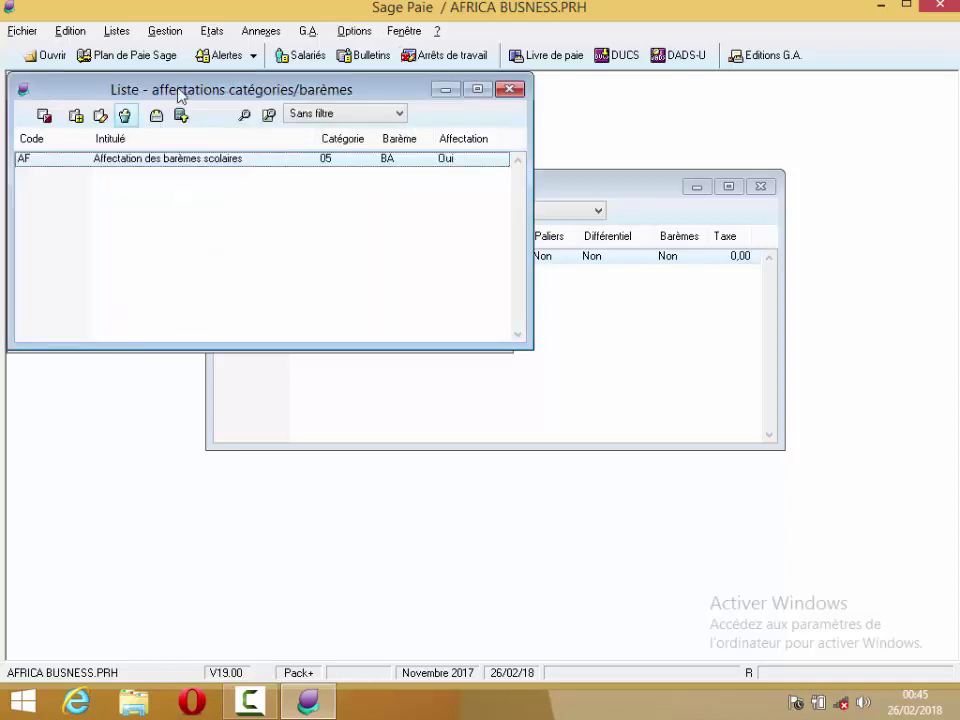
left_click(22, 88)
key("Escape")
Create a loan object with code 01 and title "Paiement du frais de scolarité" and save it.
left_click(117, 31)
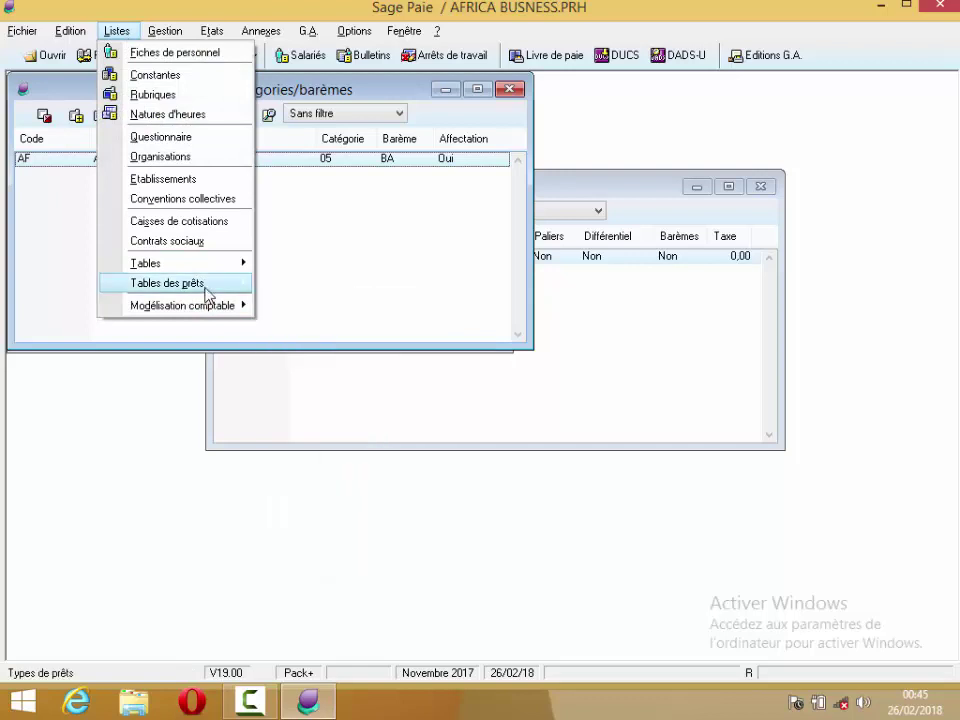
mouse_move(208, 291)
left_click(298, 363)
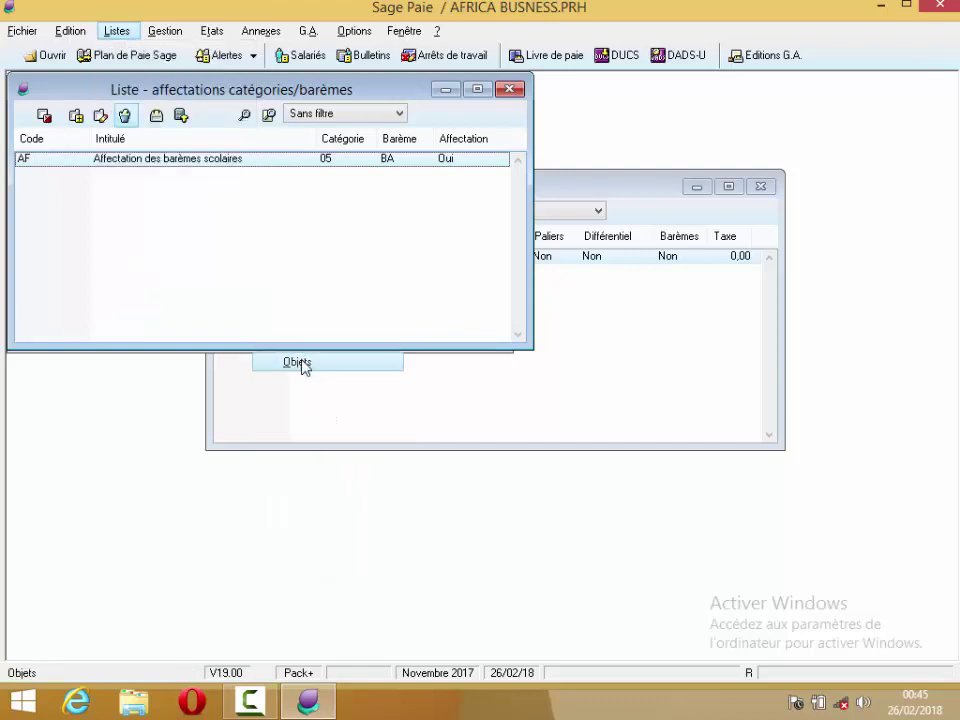
left_click(76, 114)
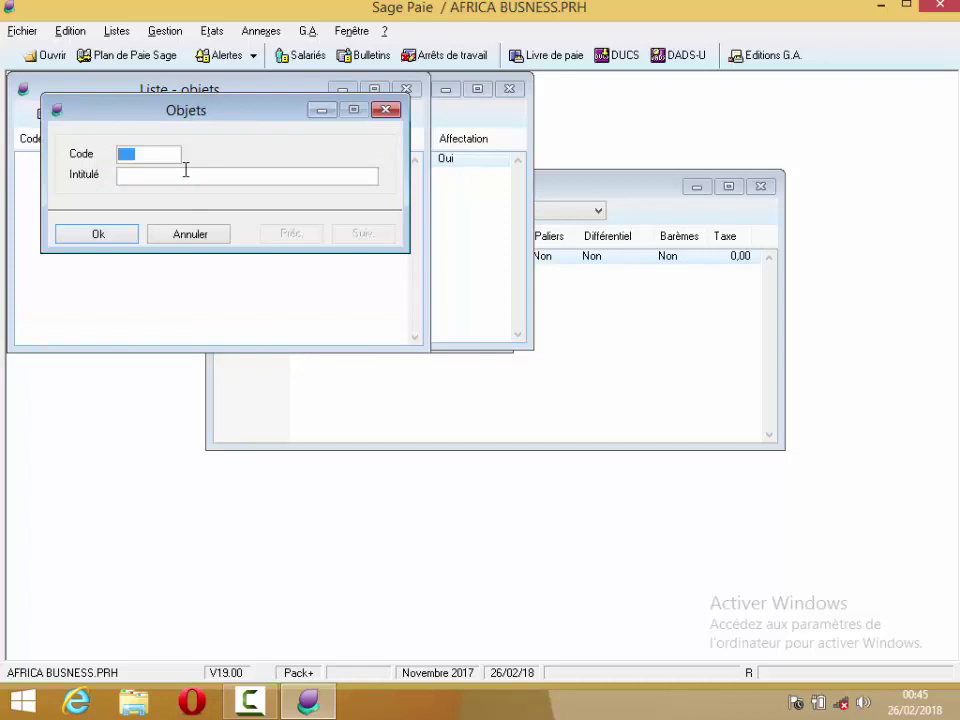
type("01")
key("Tab")
type("Paiement du frais de scolarité")
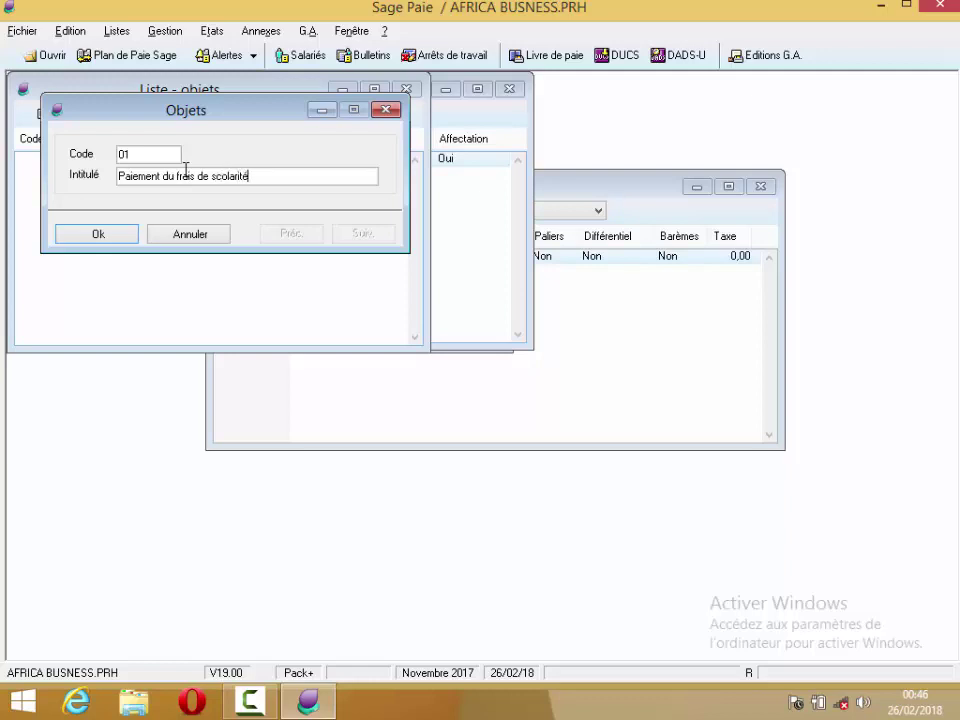
left_click(122, 236)
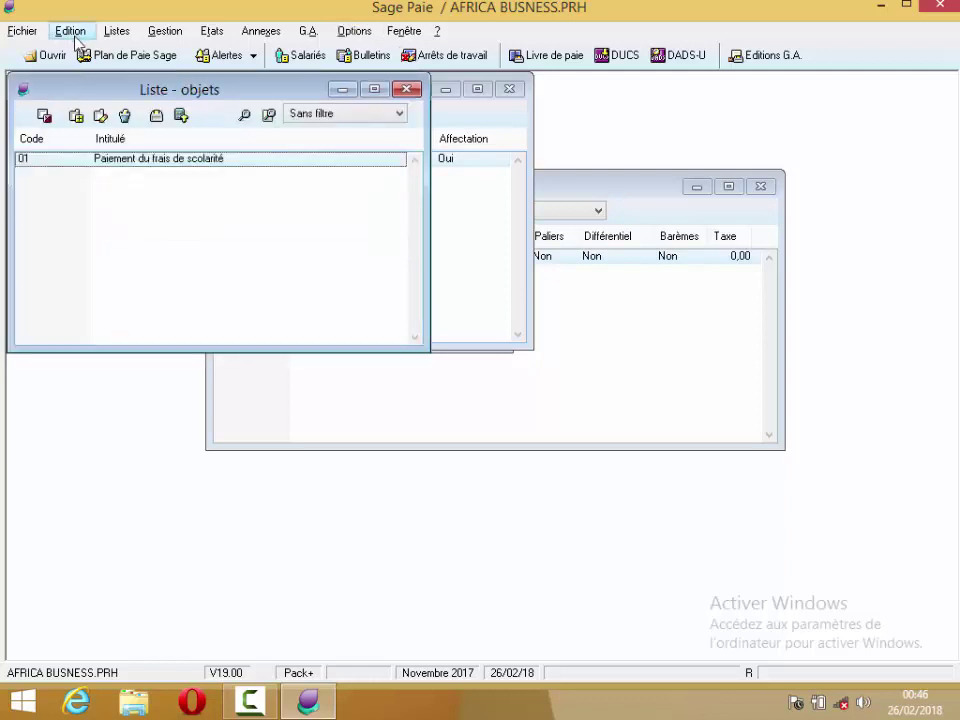
Create a loan stop reason (motif d'arrêt) with code 01 and title "Retaite anticipé", save it and close its list.
left_click(118, 31)
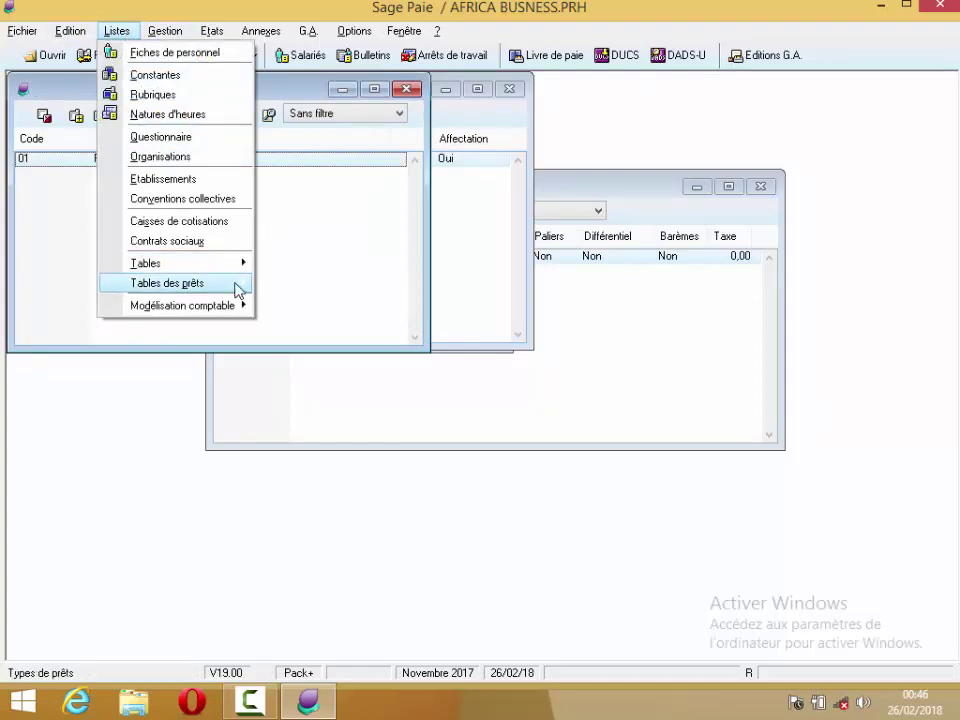
mouse_move(238, 288)
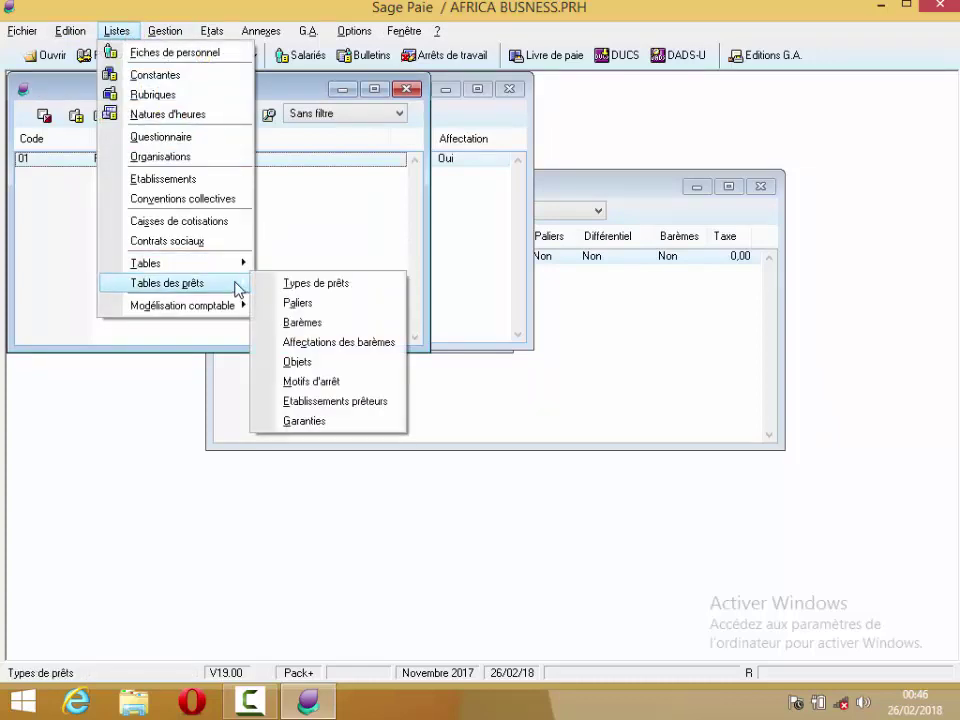
left_click(313, 381)
left_click(80, 116)
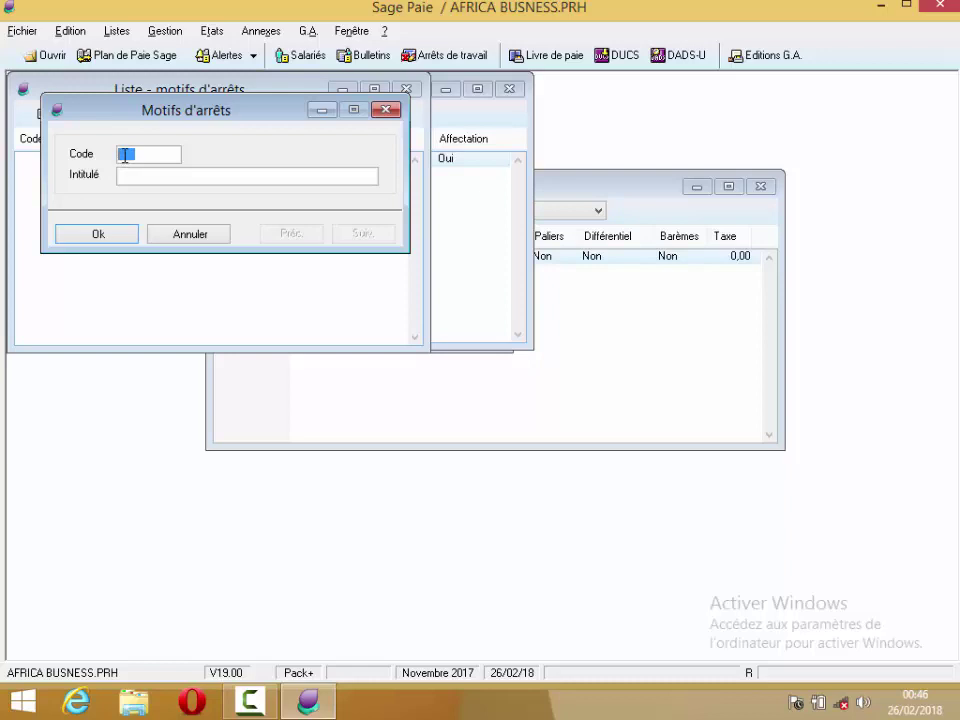
type("01")
key("Tab")
type("Retaite anticipé")
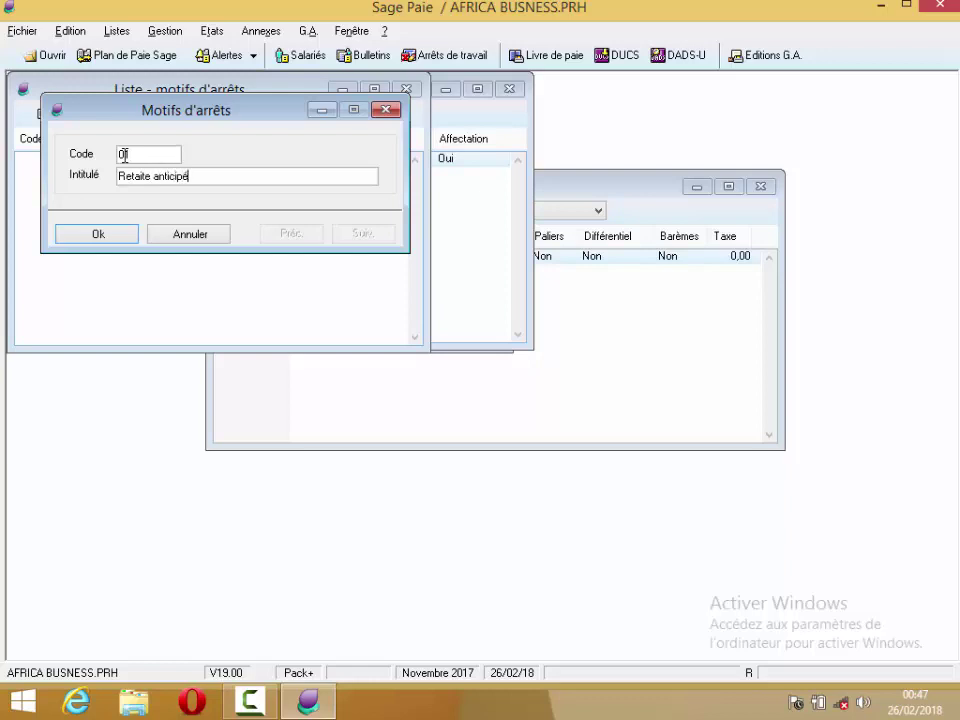
left_click(124, 236)
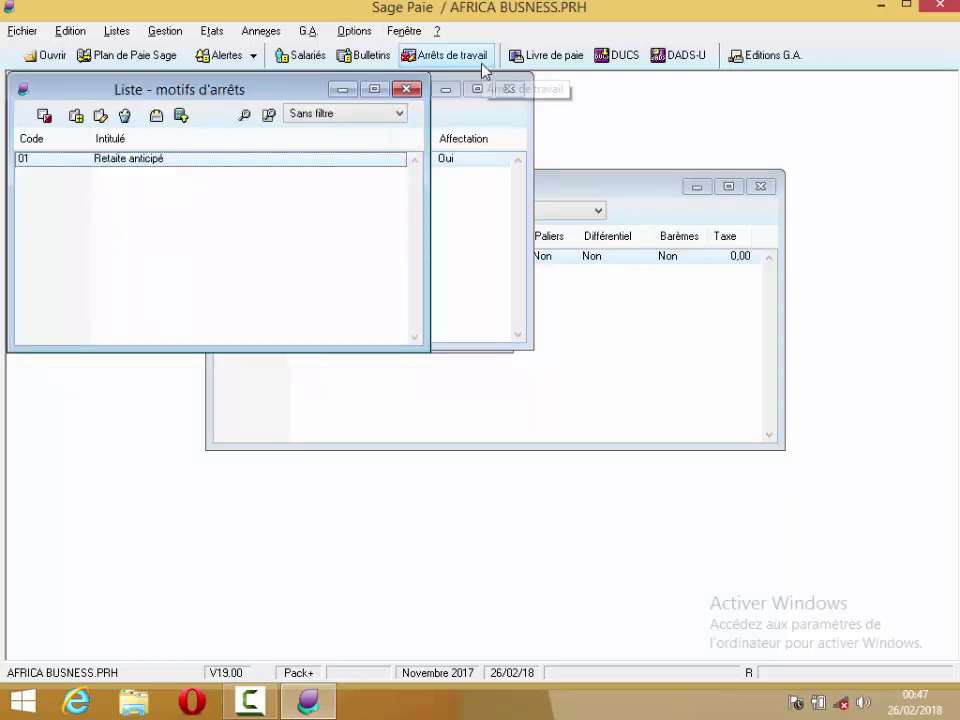
left_click(402, 91)
Start a new loan guarantee (garantie) with code 01 and title "Caution du 1er Rang".
left_click(128, 34)
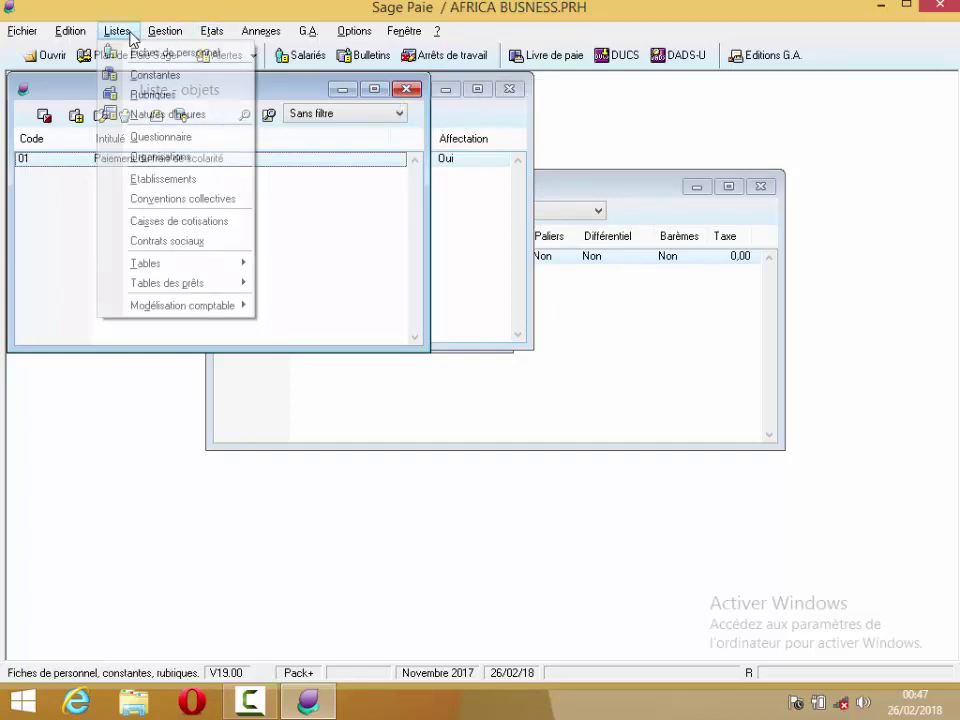
mouse_move(238, 290)
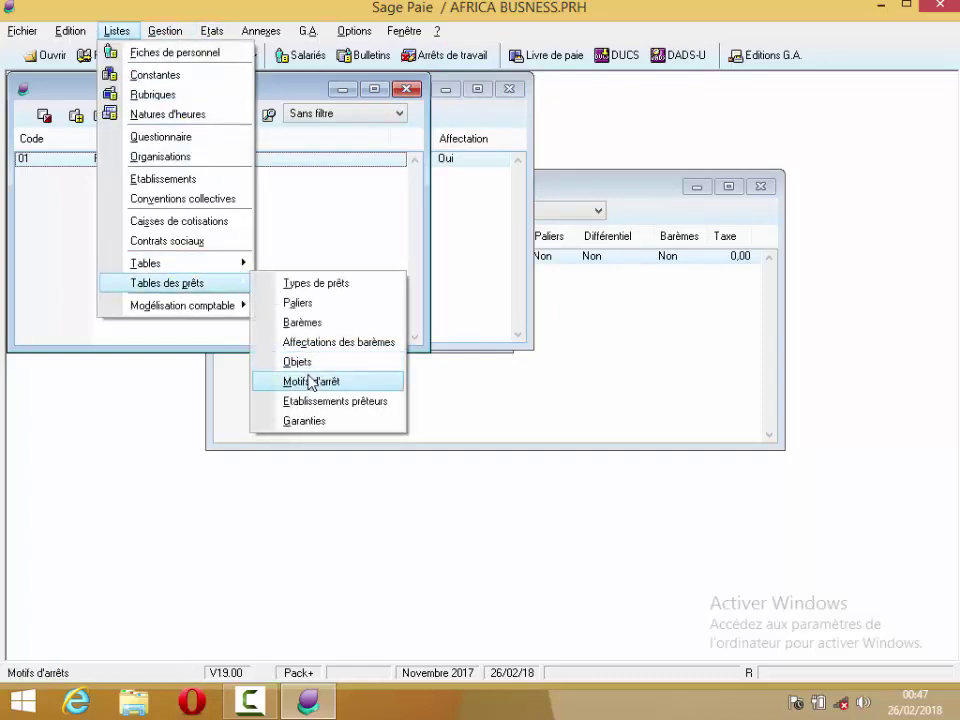
left_click(318, 421)
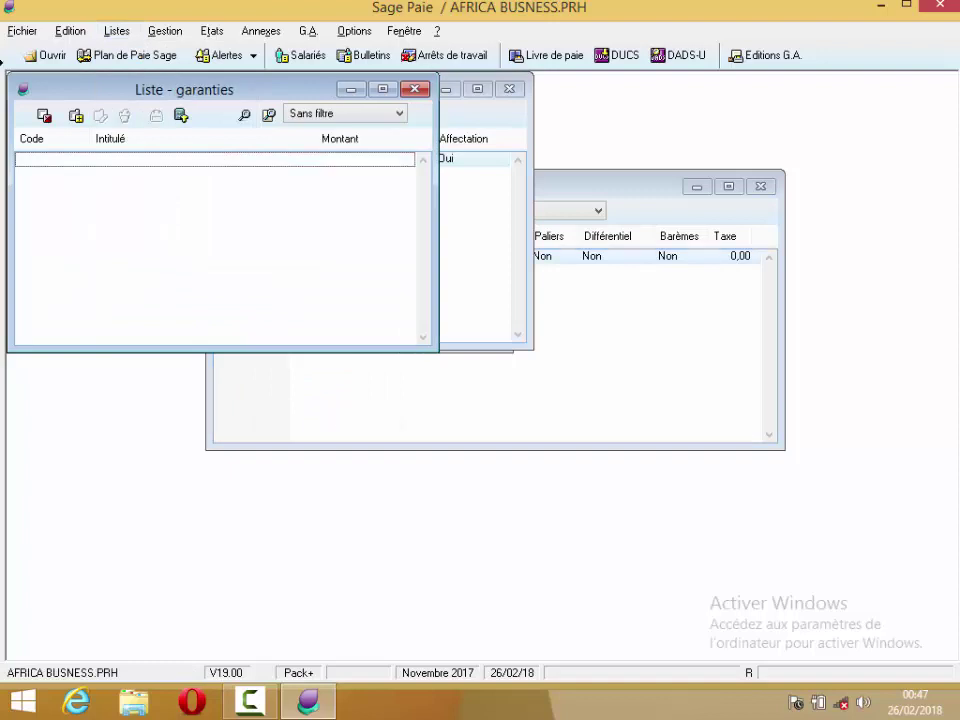
left_click(75, 115)
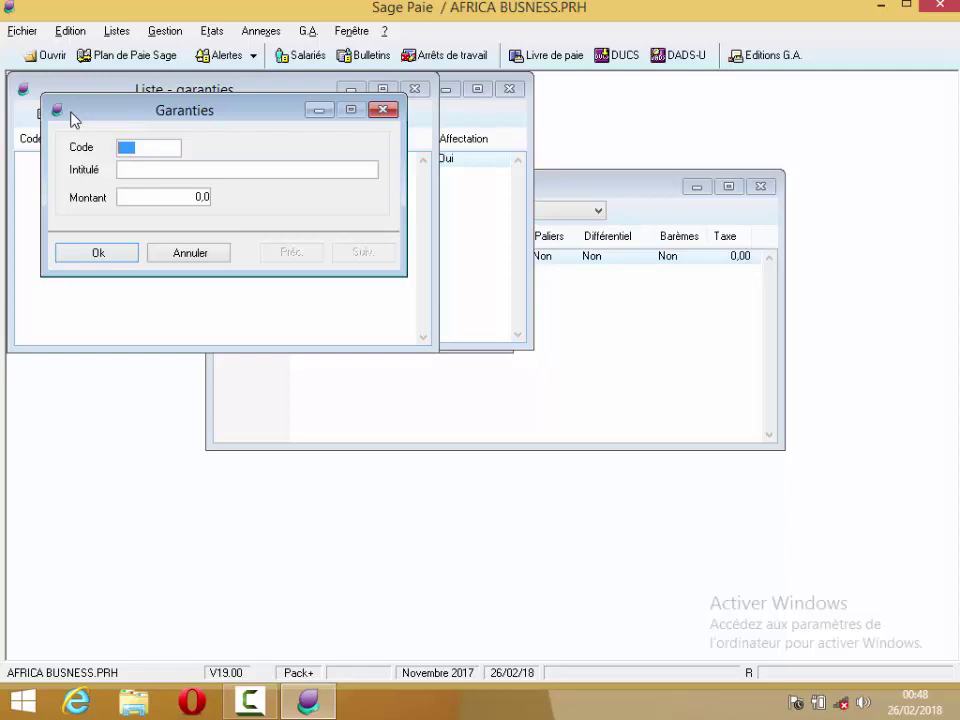
key("BackSpace")
type("01")
key("Tab")
type("Caution du ")
type("er")
key("BackSpace")
key("BackSpace")
type("1er")
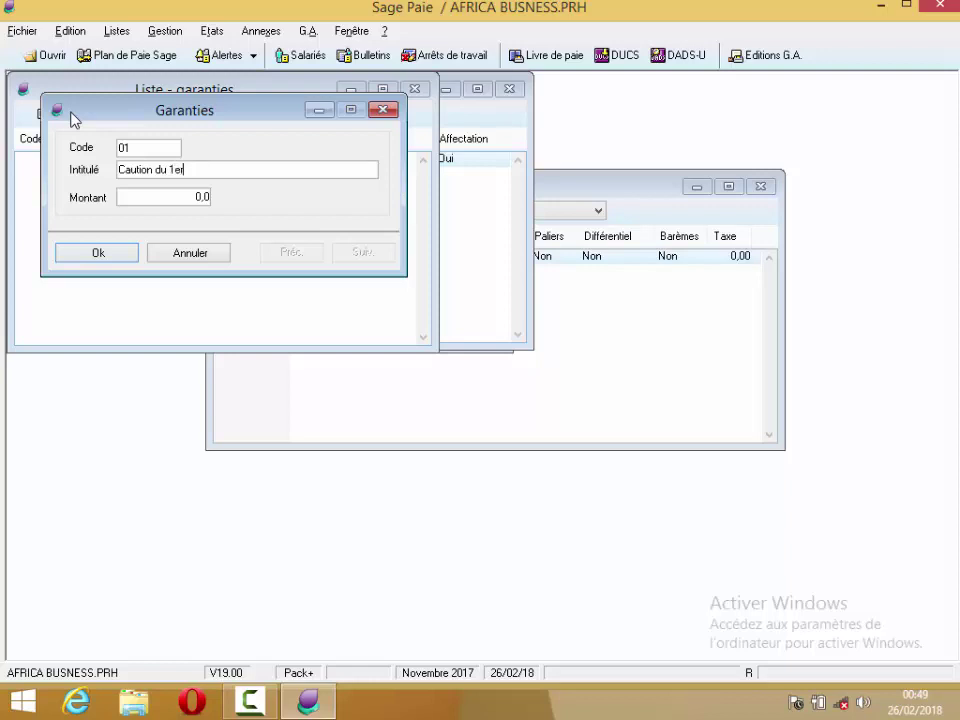
type(" Rang")
Set the guarantee's amount to 10 000 000 and save it.
left_click(140, 201)
type("10 000 000")
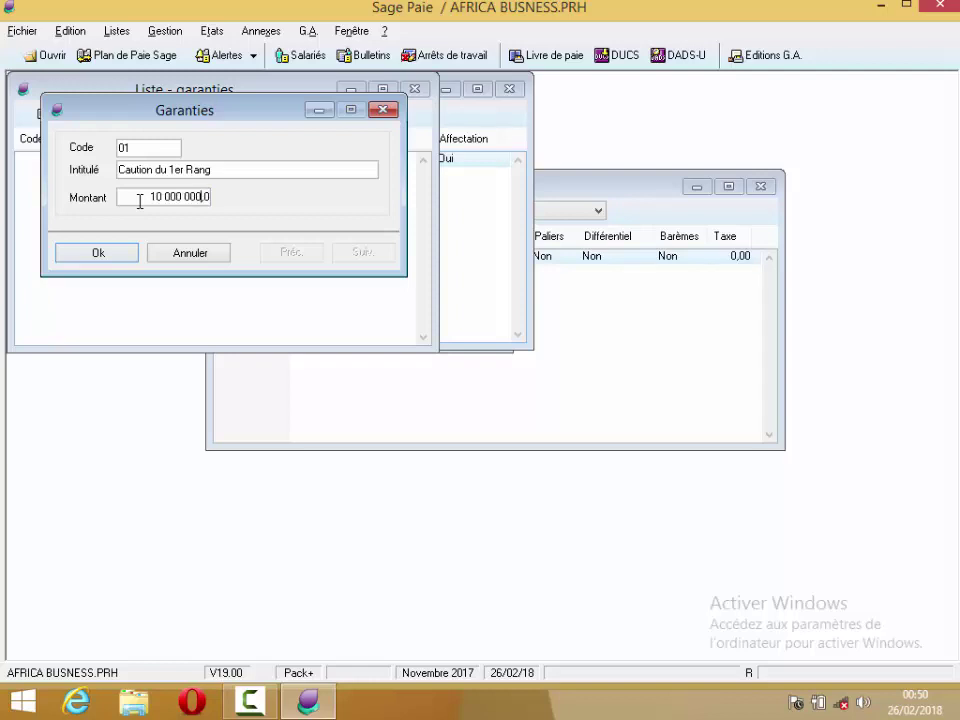
left_click(124, 253)
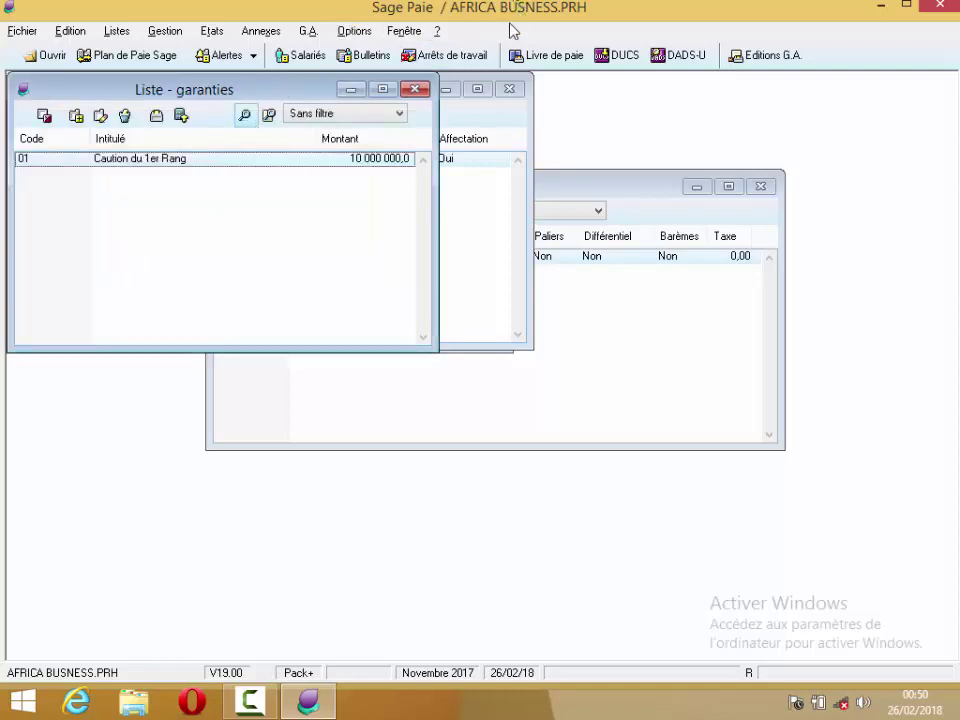
Close all the open loan table lists to clear the workspace.
left_click(412, 92)
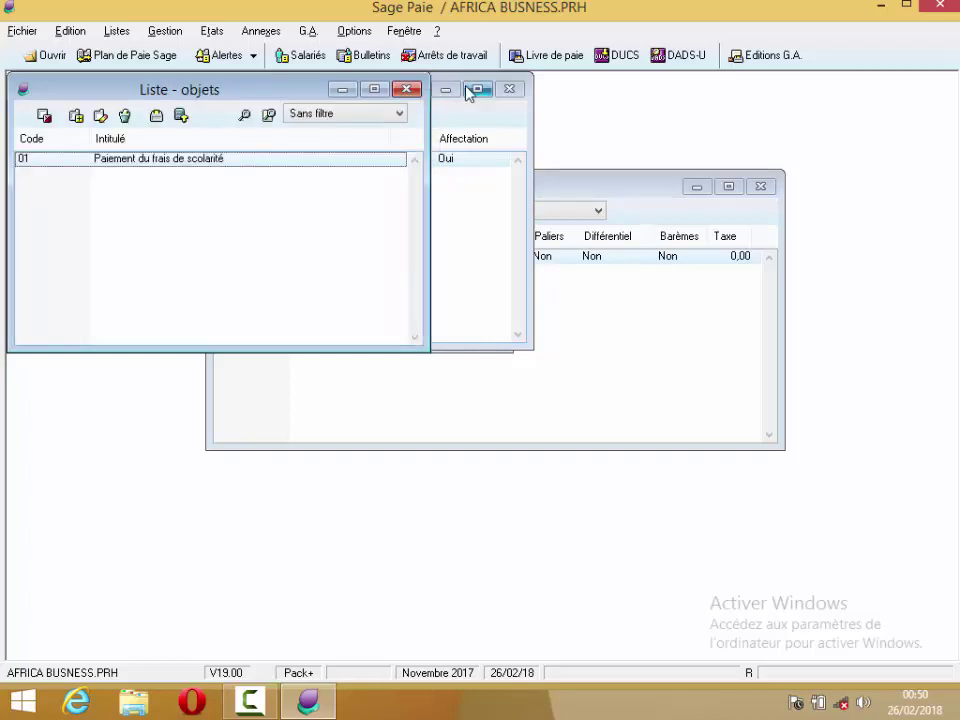
left_click(406, 89)
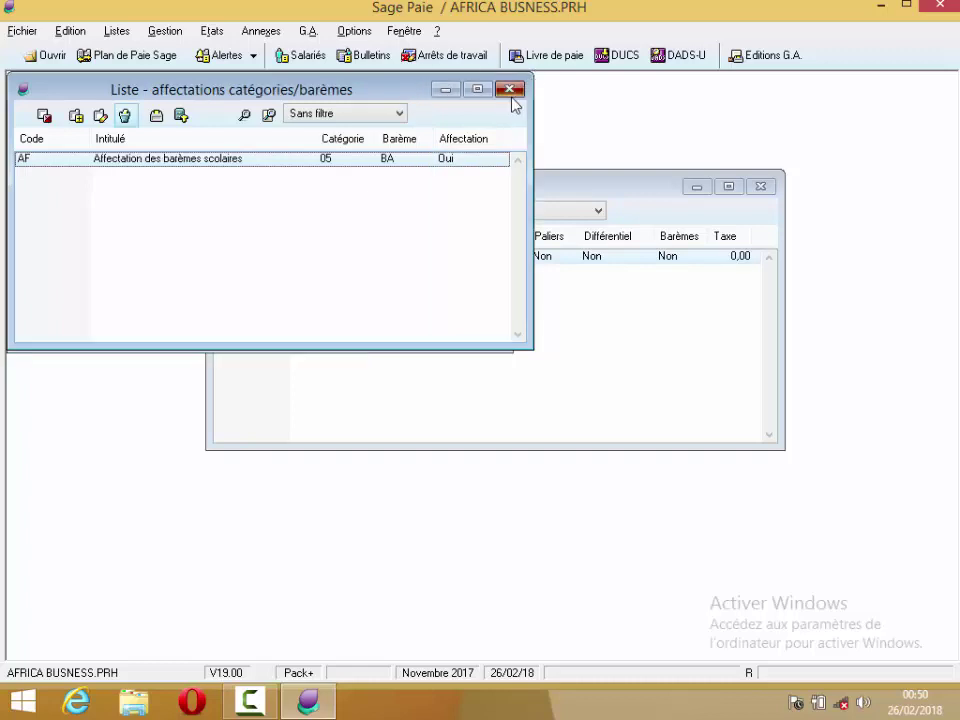
left_click(510, 90)
left_click(488, 90)
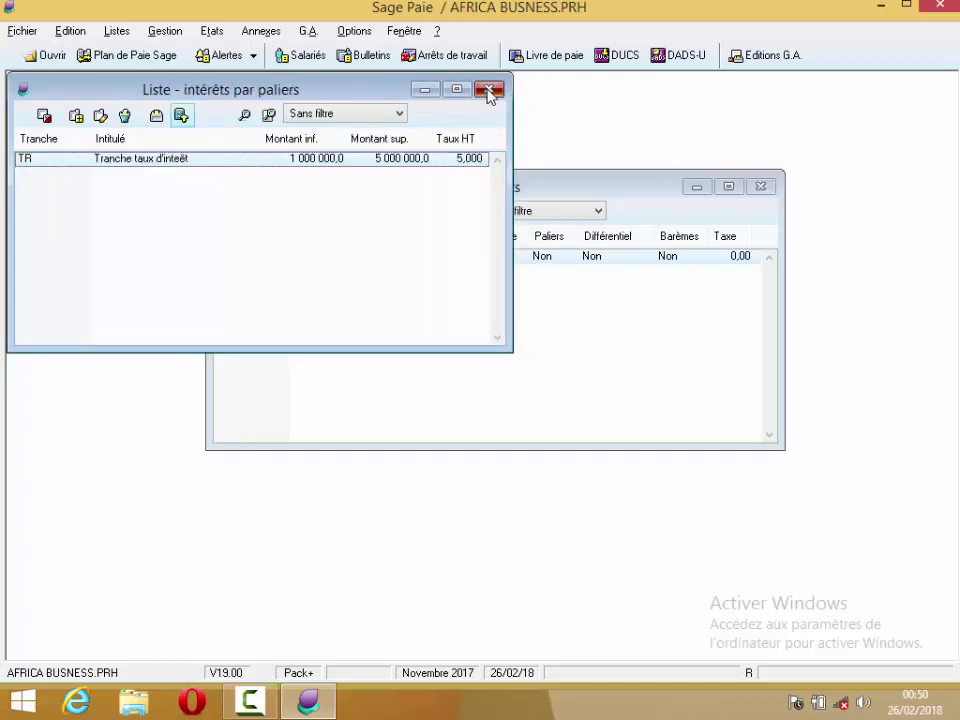
left_click(761, 186)
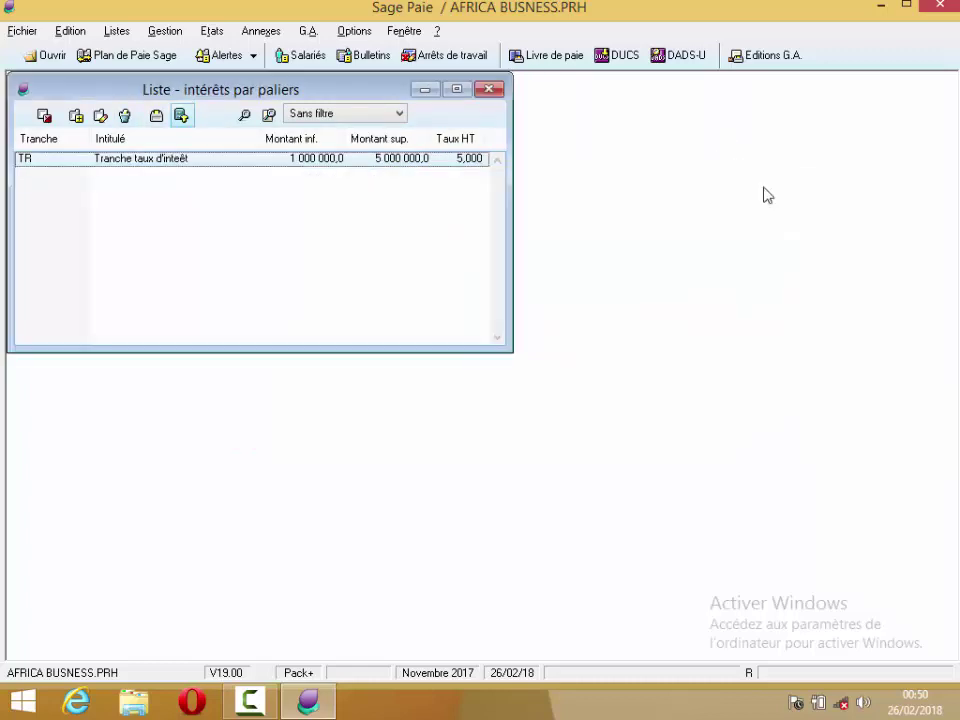
left_click(488, 90)
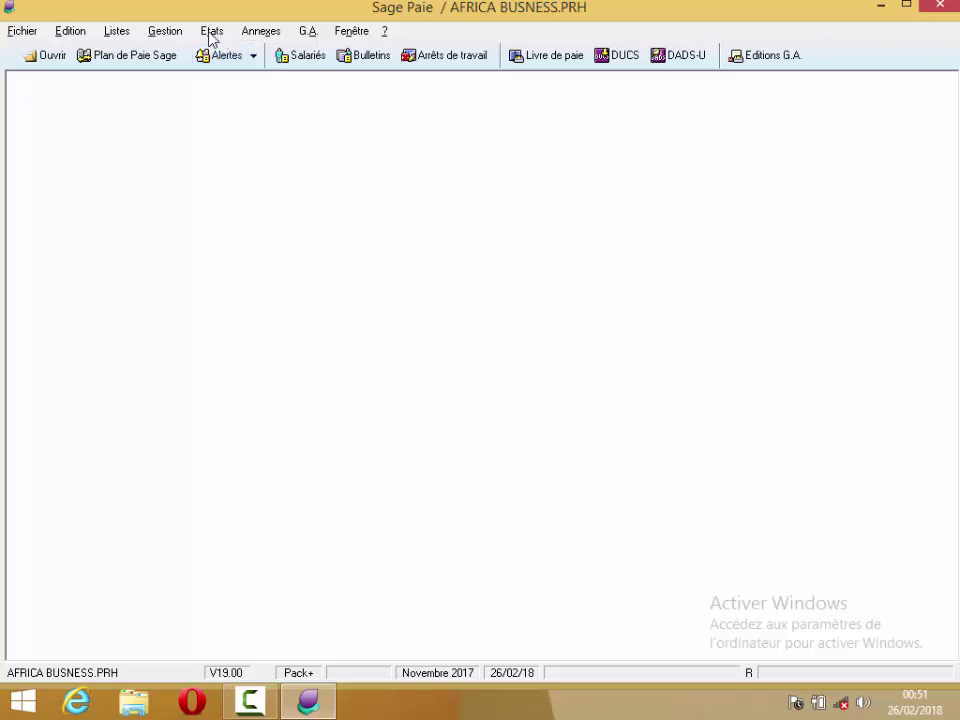
Go to loan management and open the loan list of the first employee.
left_click(178, 33)
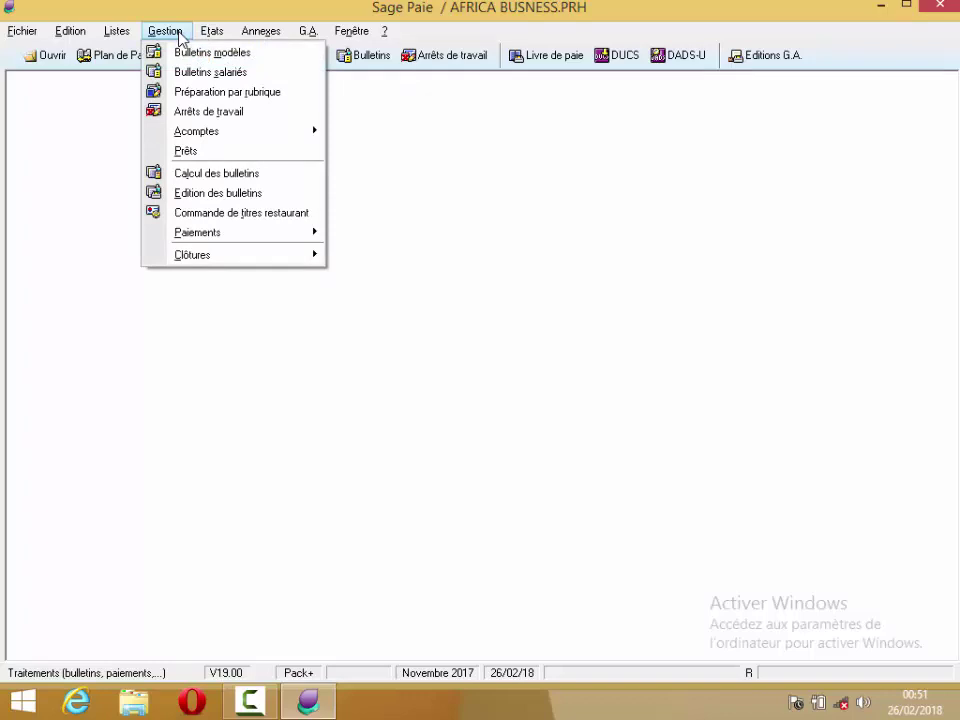
left_click(229, 151)
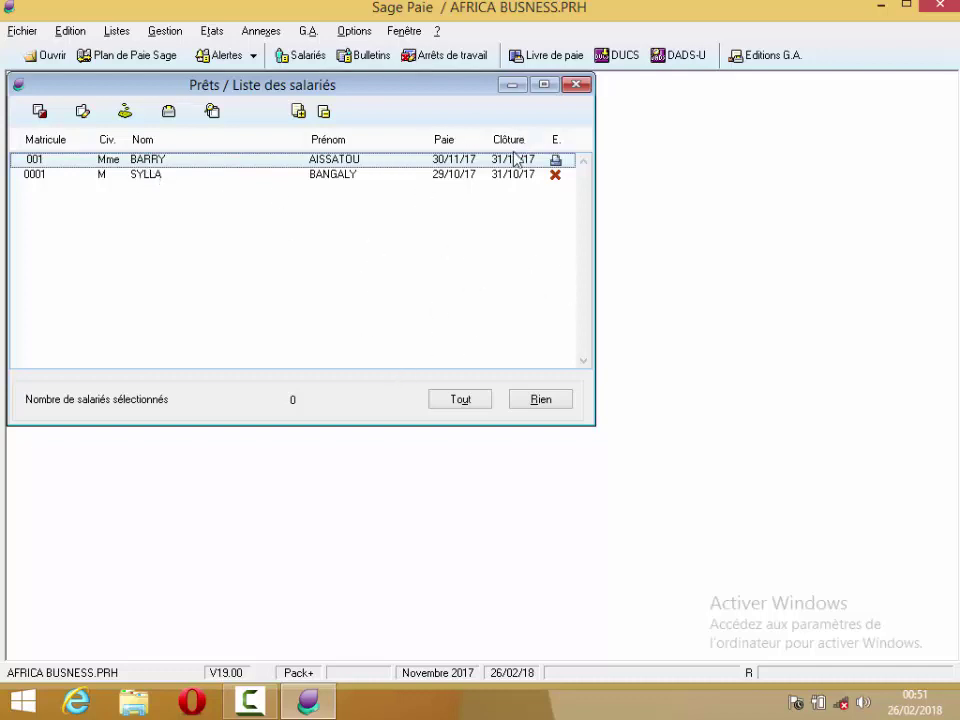
right_click(201, 160)
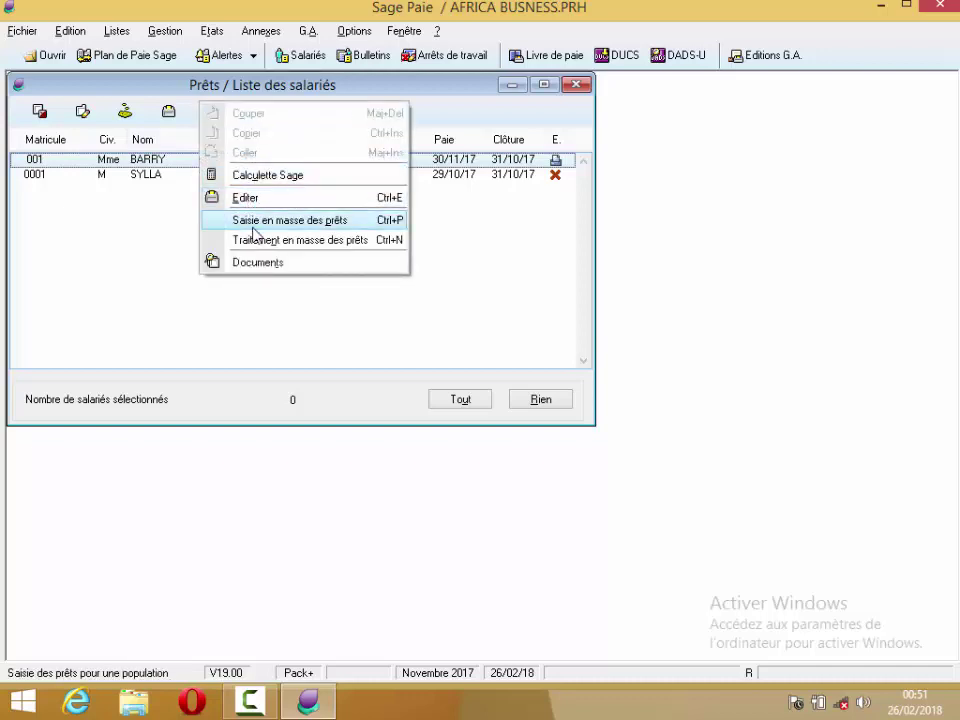
left_click(157, 162)
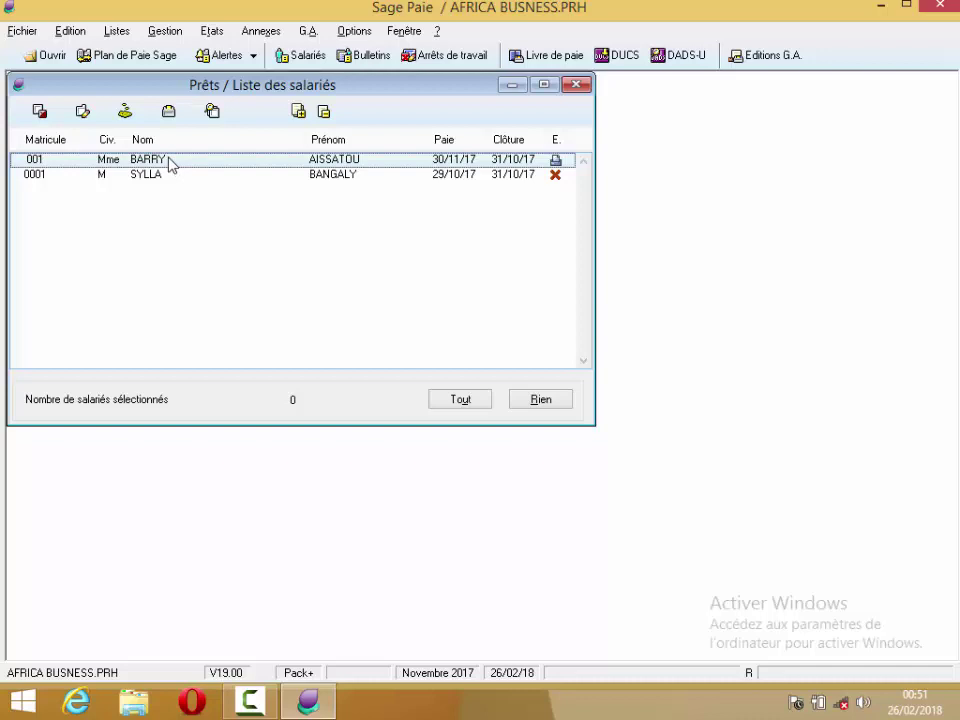
right_click(170, 165)
left_click(121, 168)
double_click(121, 168)
Try to delete the PRET SCOLAIRE loan from the employee's loan list.
right_click(154, 203)
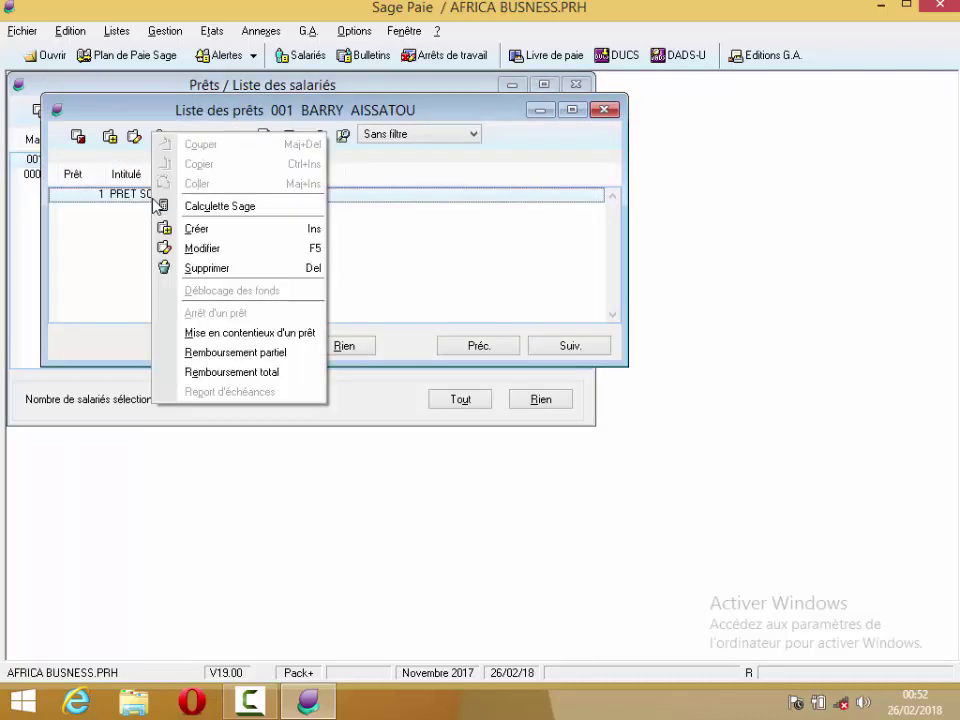
left_click(165, 268)
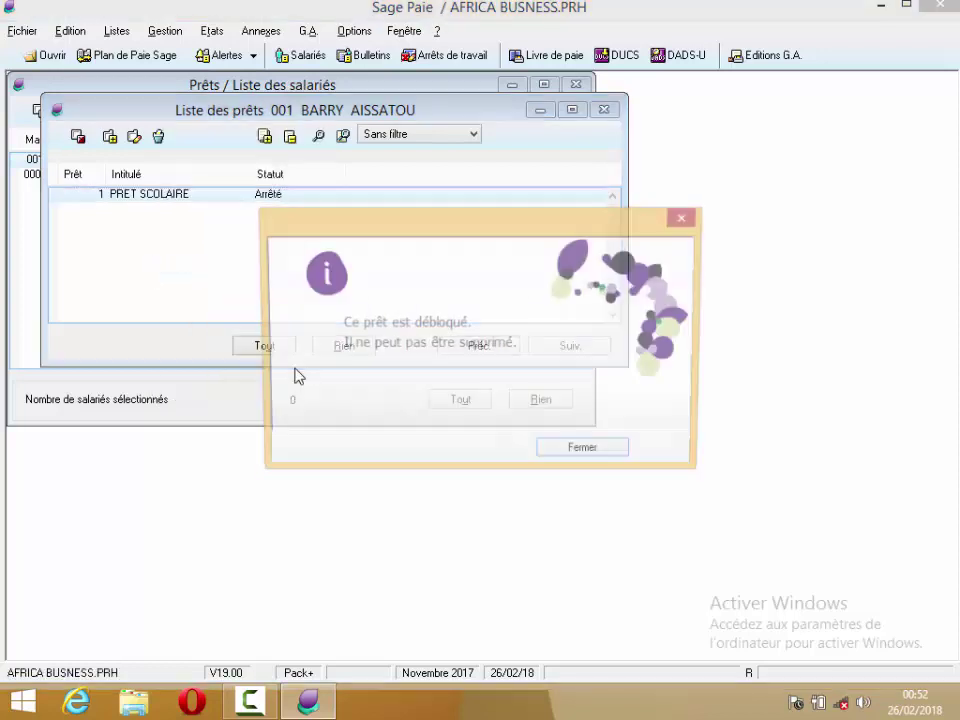
left_click(586, 455)
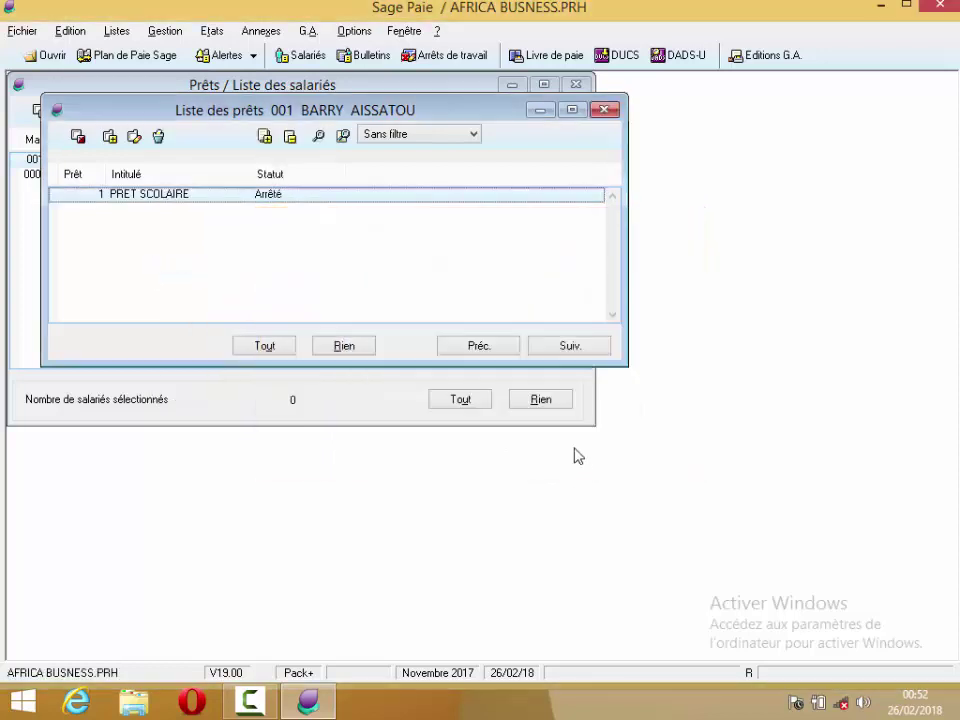
Open the first employee's PRET SCOLAIRE loan to examine its characteristics and close it, keeping the loan list open.
right_click(365, 200)
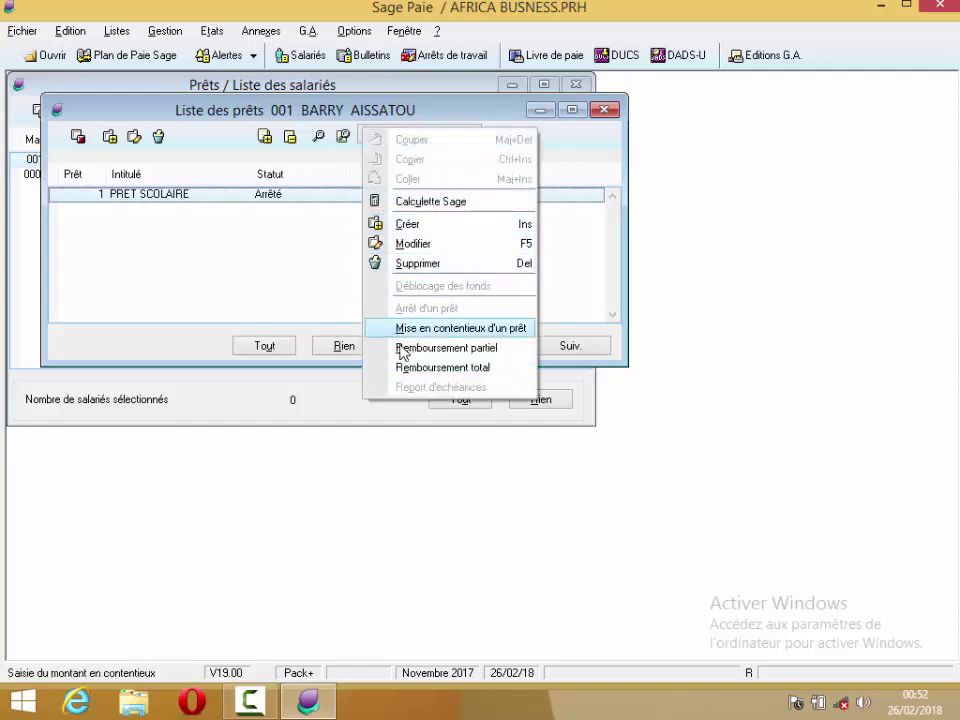
double_click(272, 202)
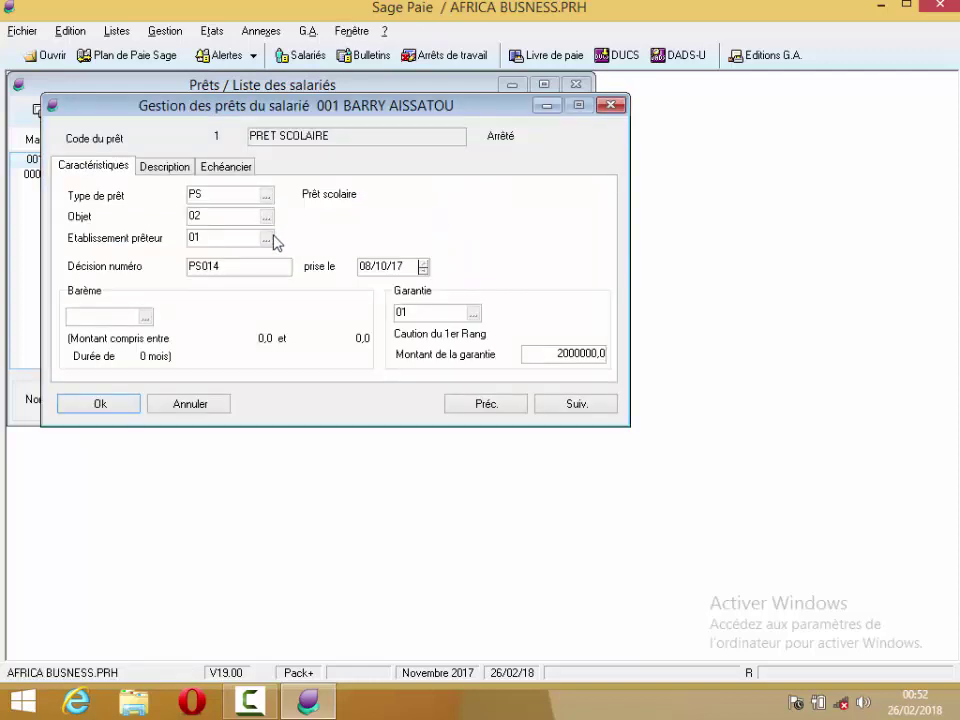
left_click(612, 106)
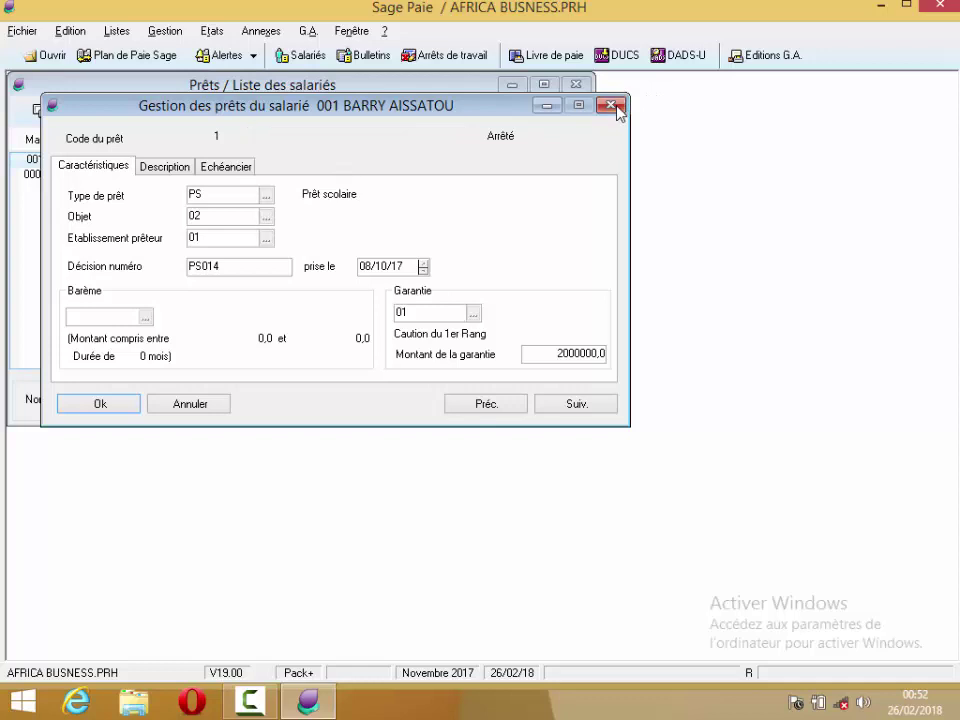
left_click(485, 399)
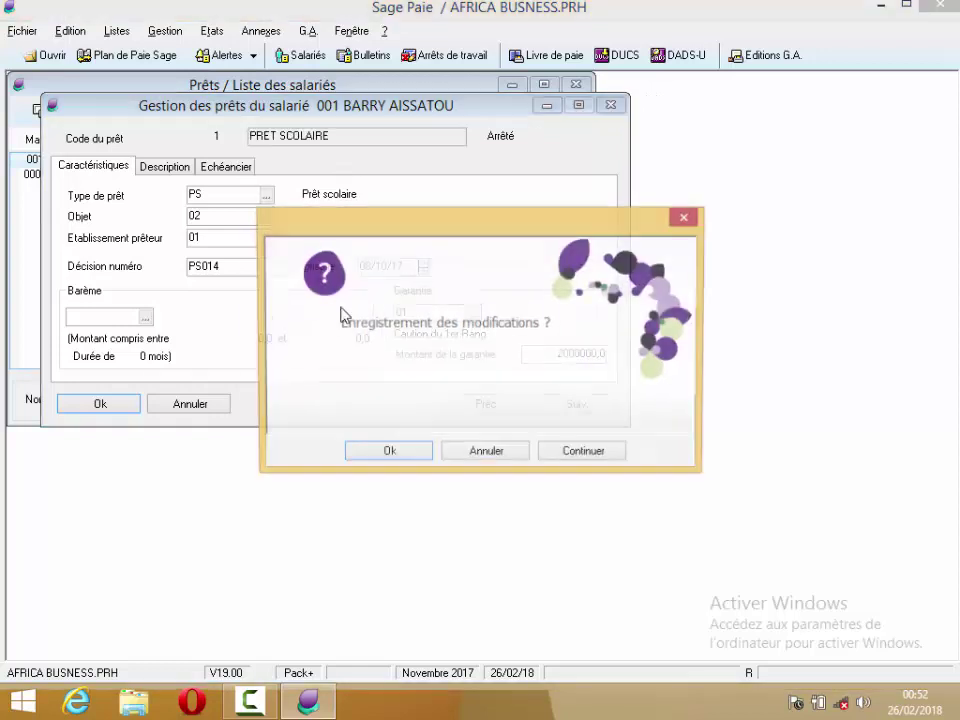
left_click(422, 451)
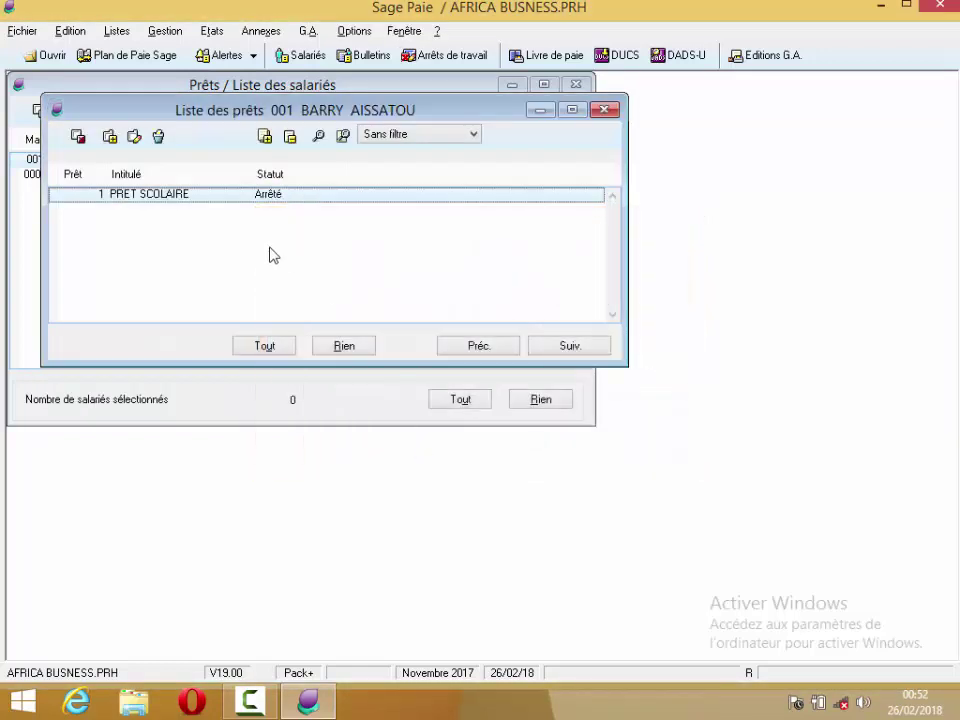
right_click(255, 197)
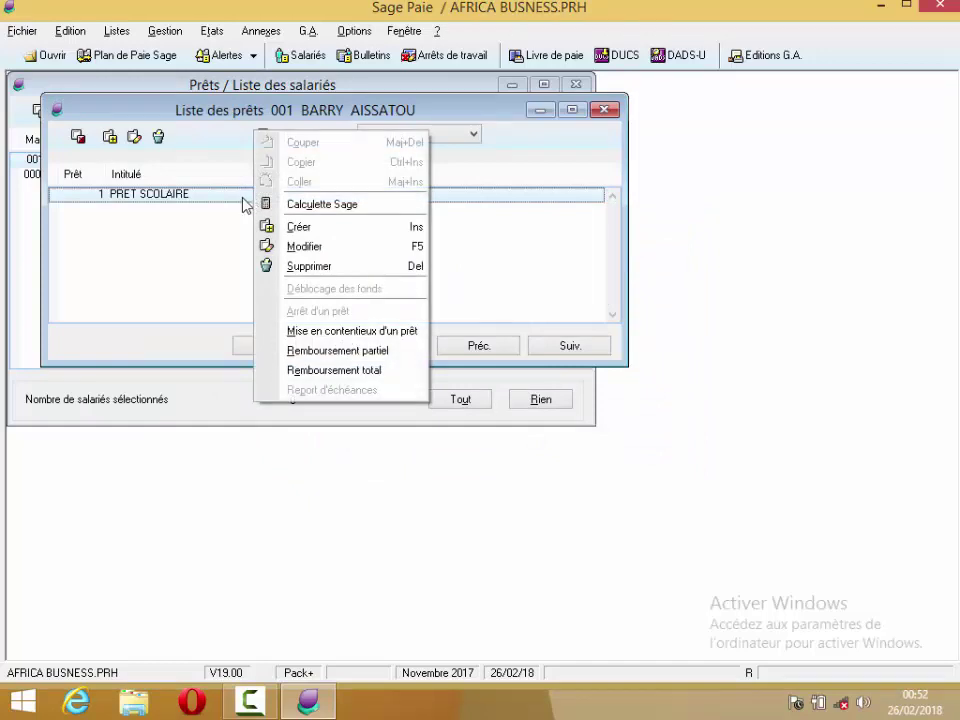
left_click(244, 205)
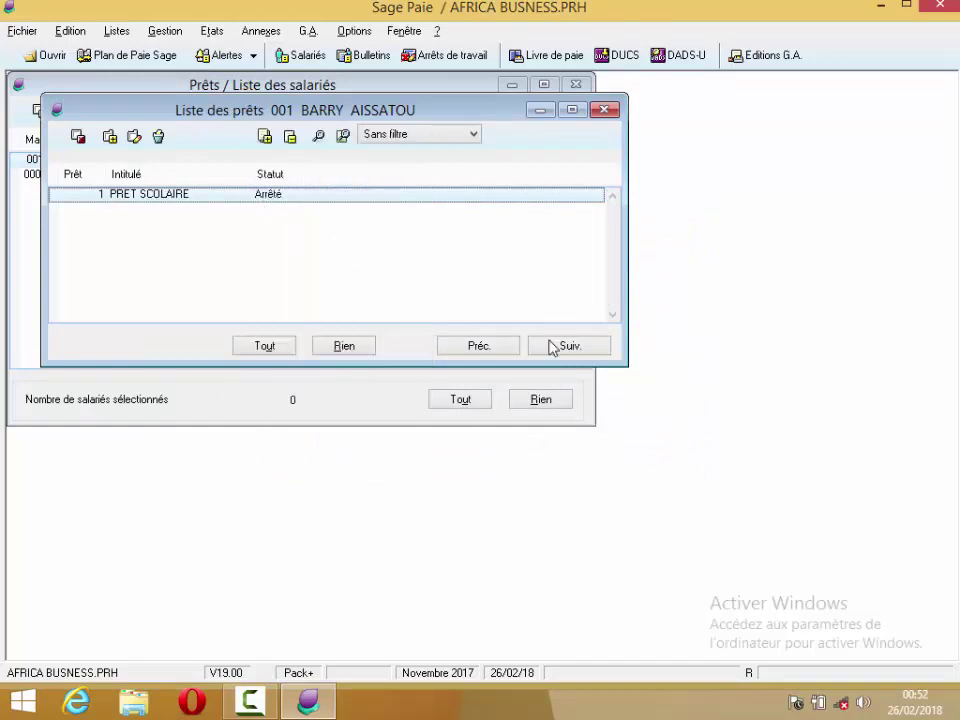
Close the loan windows and reopen the employee list of loan management, moving its window slightly away from the corner.
left_click(604, 110)
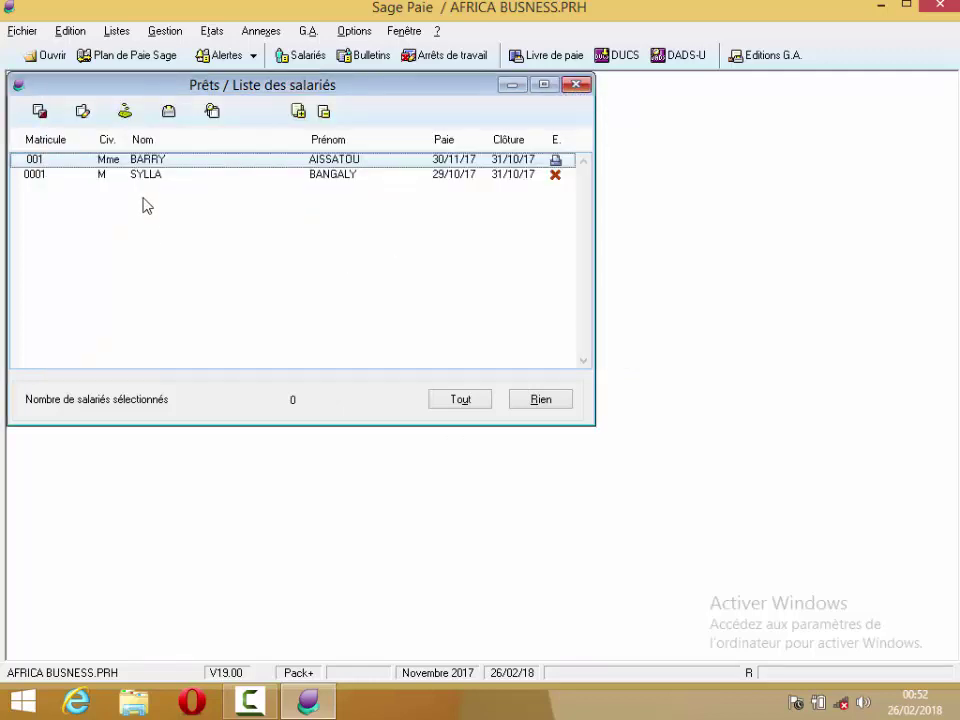
left_click(577, 86)
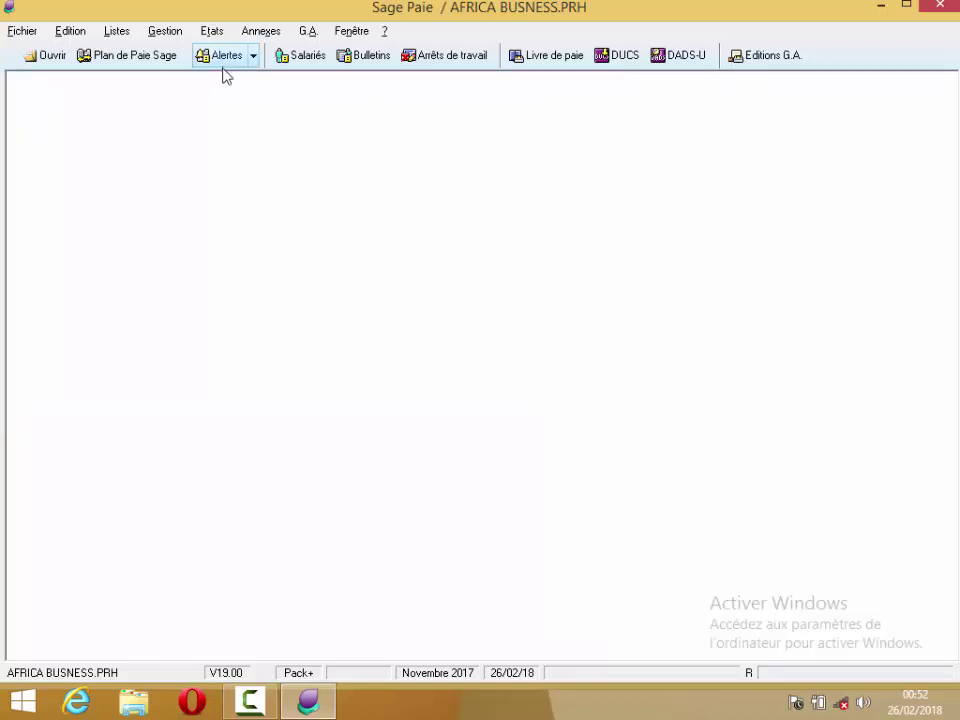
left_click(168, 33)
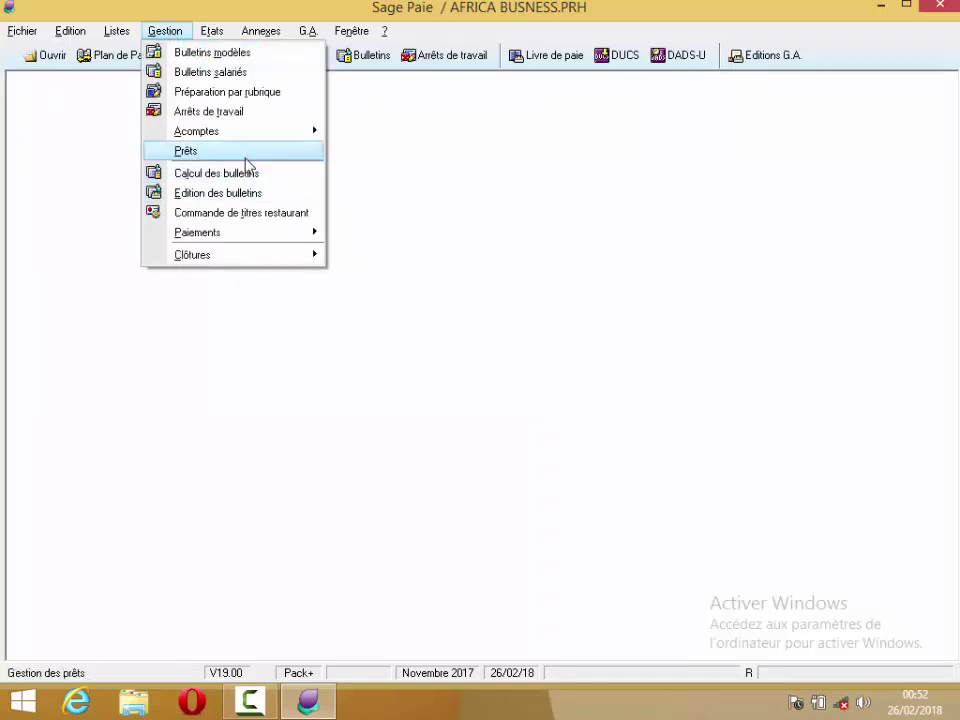
left_click(245, 152)
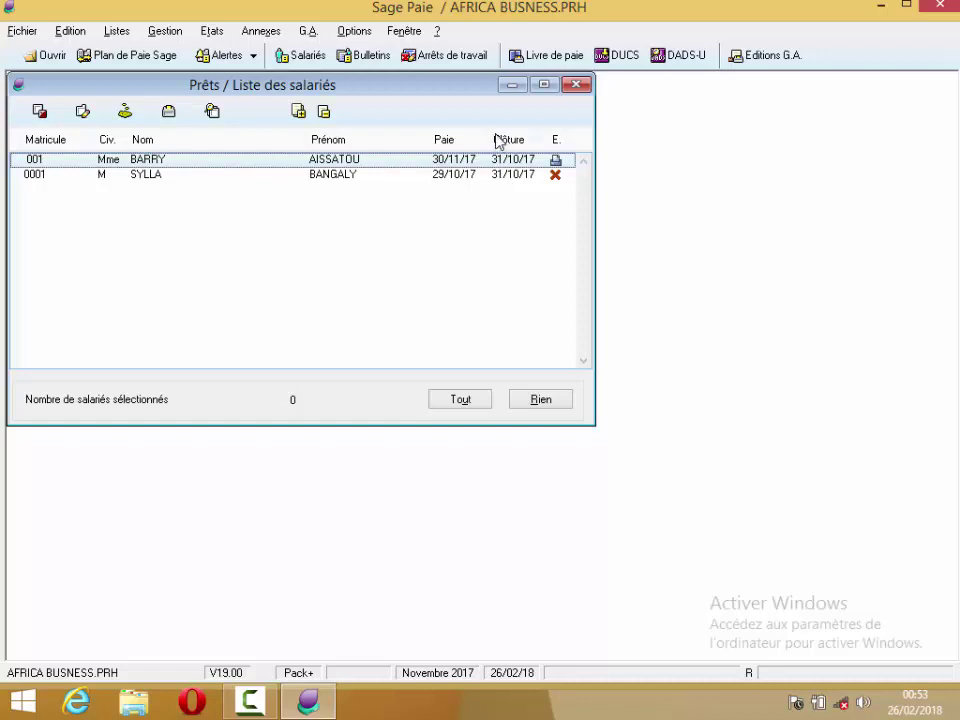
left_click_drag(437, 87, 498, 103)
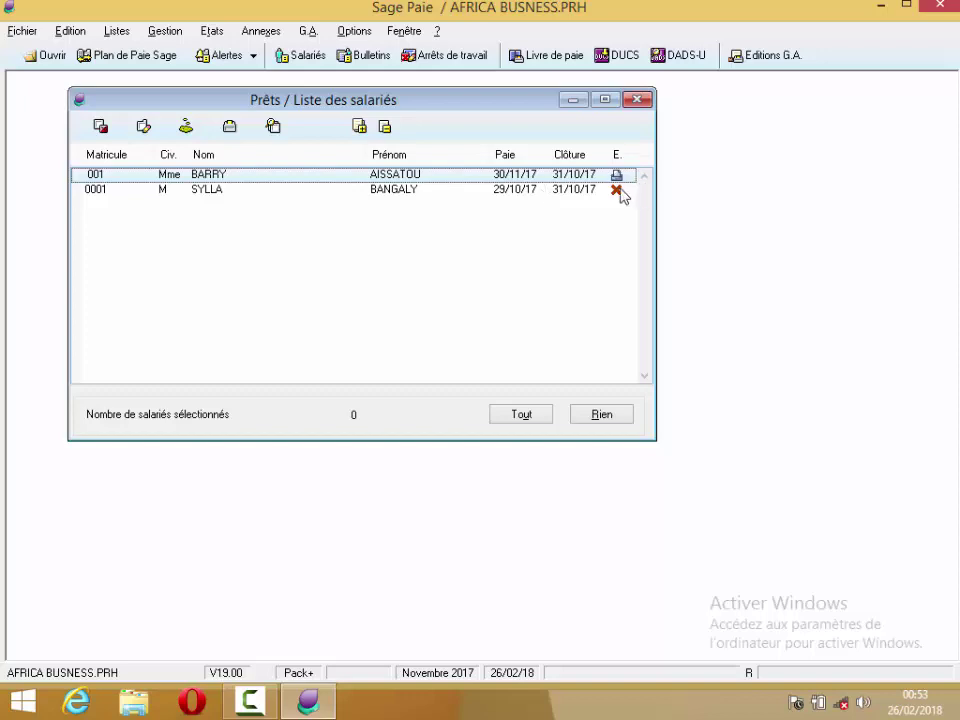
Set the hire date in the job information of employee 0001's personnel file to 01/01/18 and save the record.
left_click(116, 31)
left_click(160, 53)
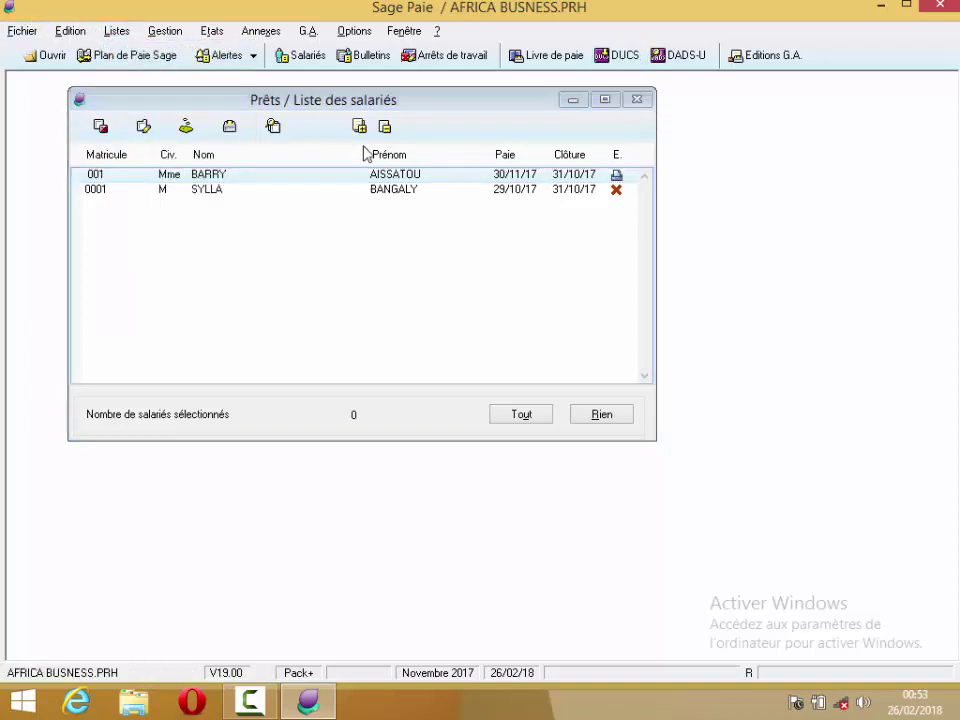
double_click(600, 196)
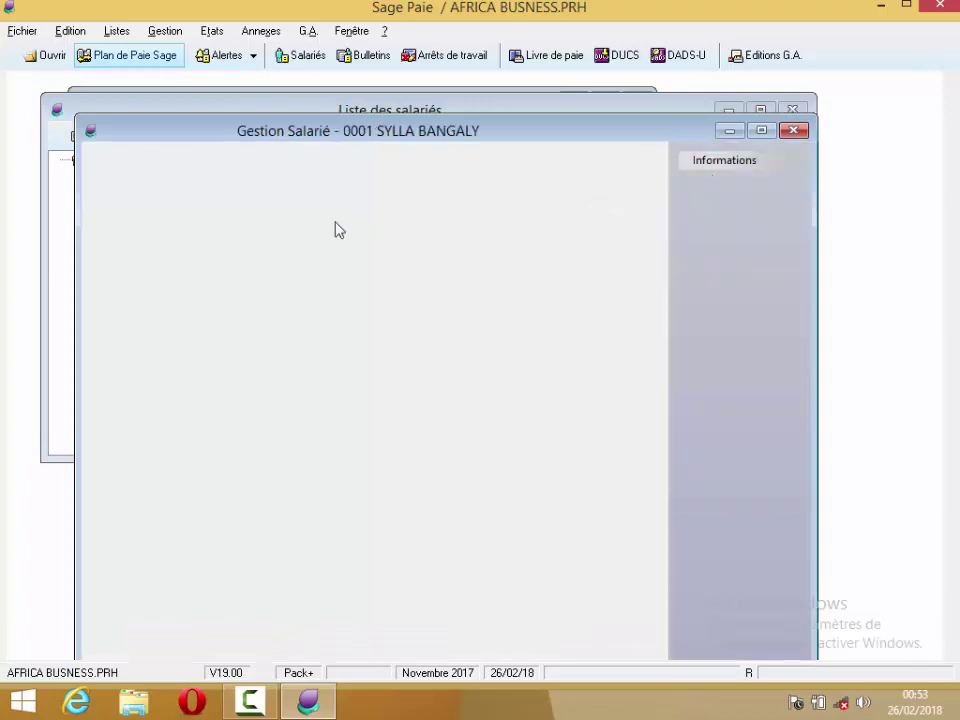
left_click(706, 213)
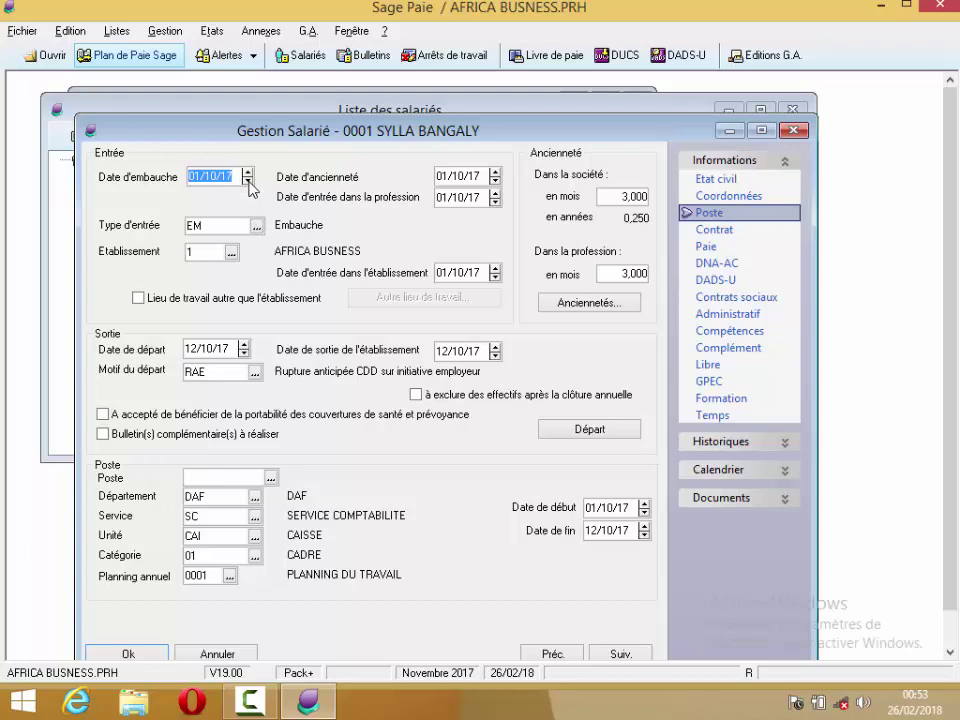
type("01/01/18")
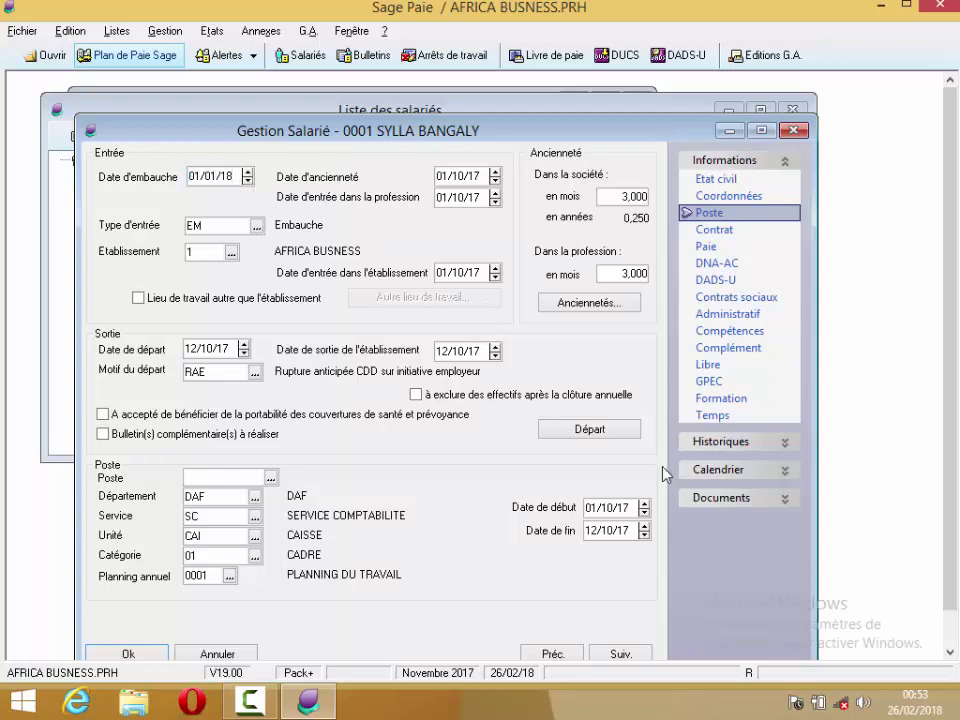
left_click(120, 655)
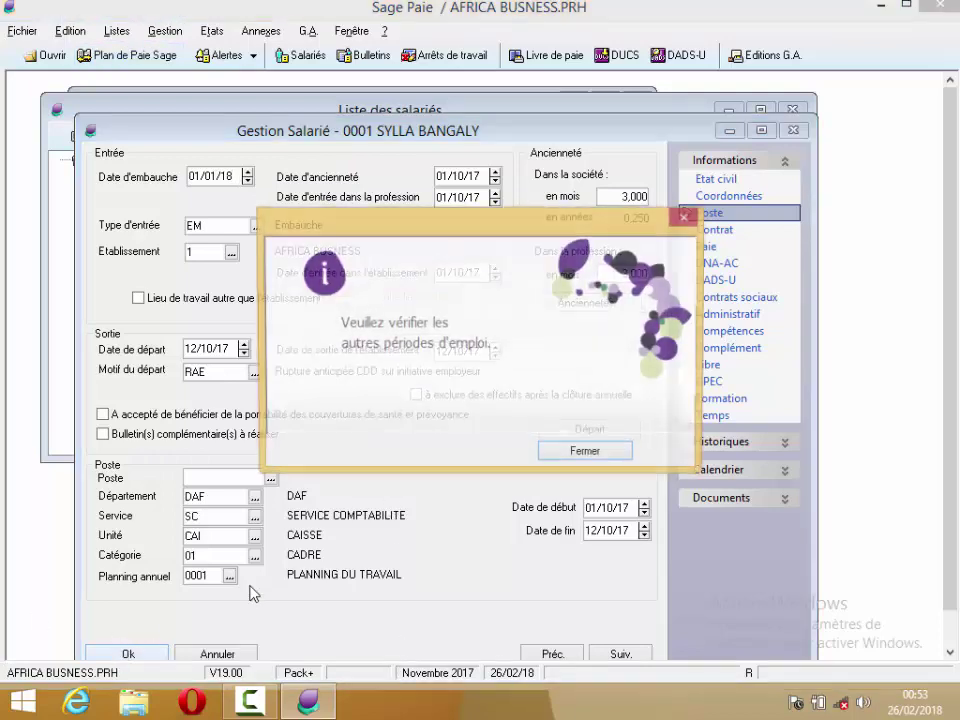
left_click(601, 458)
left_click(433, 522)
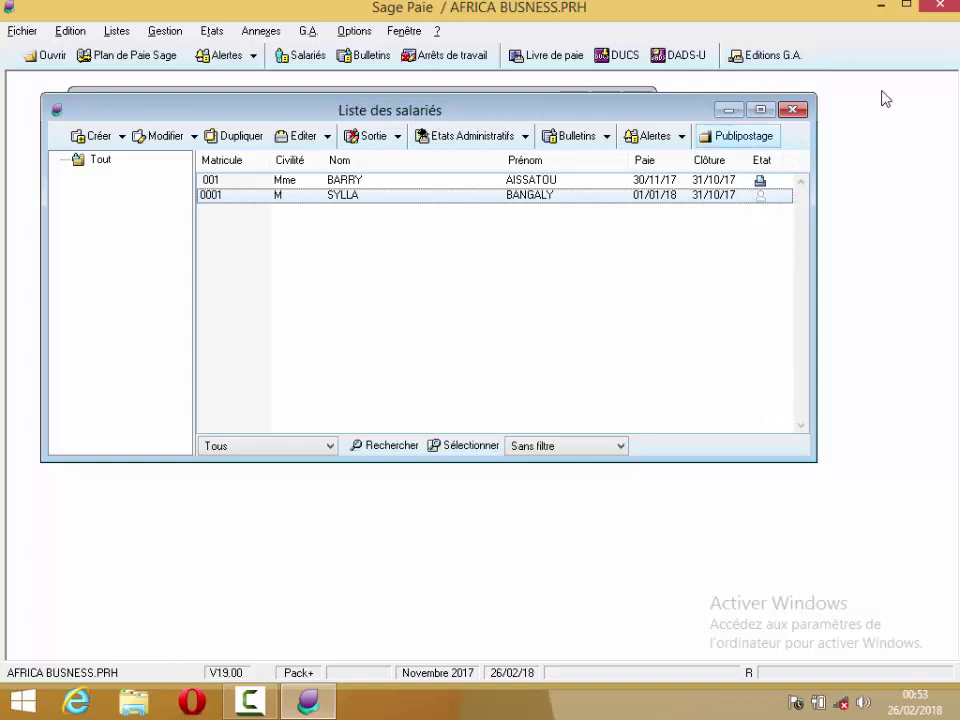
Close the open employee lists and reopen the first employee's loan list through loan management.
left_click(791, 110)
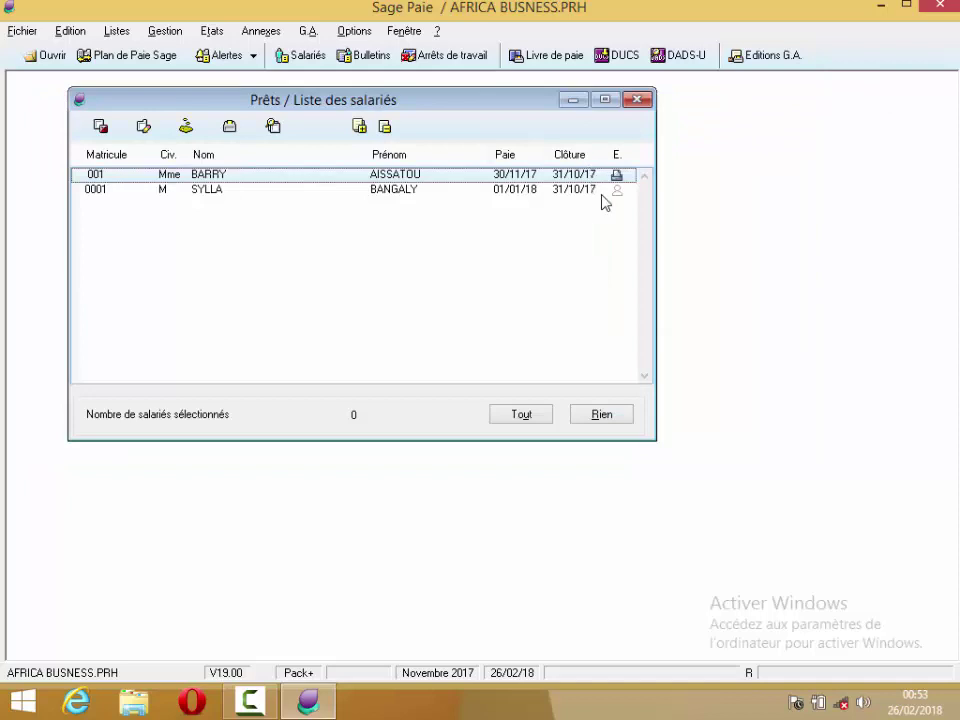
left_click(637, 99)
left_click(122, 31)
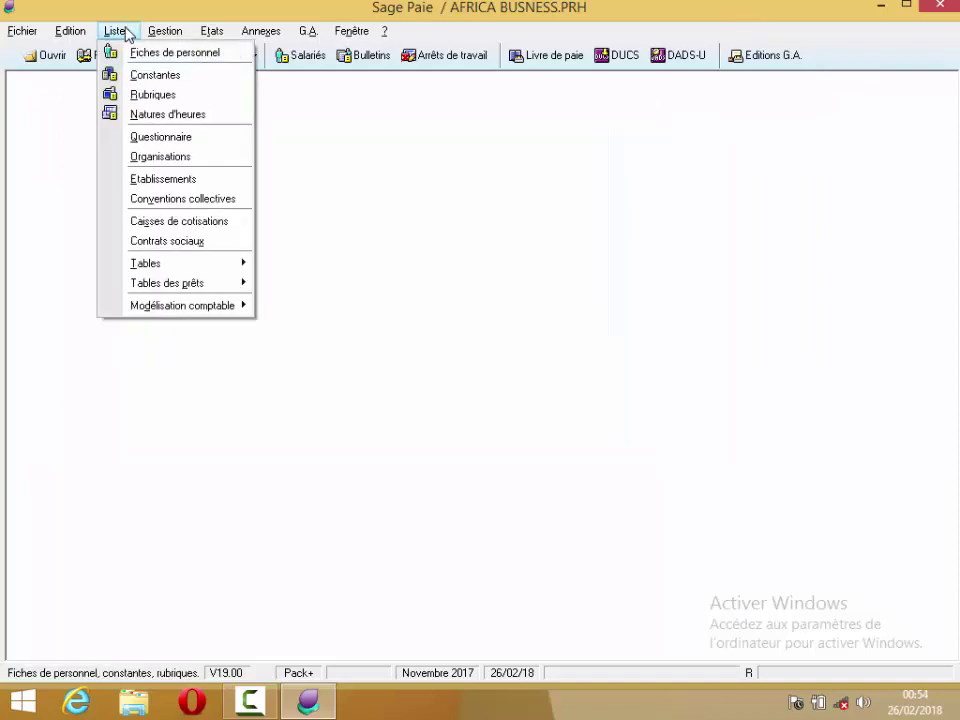
mouse_move(176, 33)
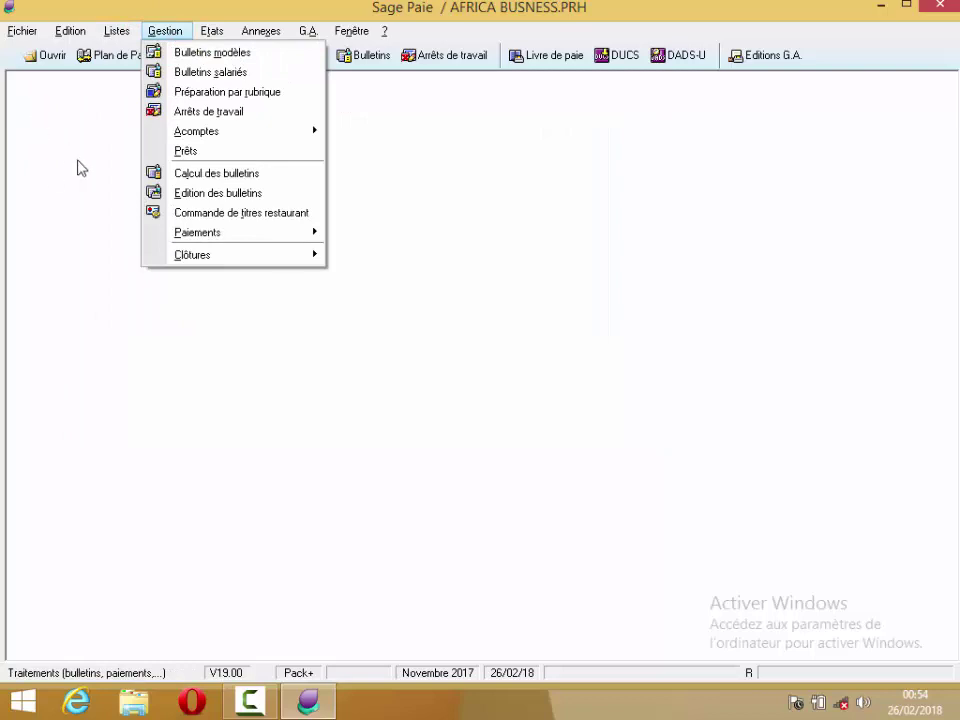
left_click(242, 152)
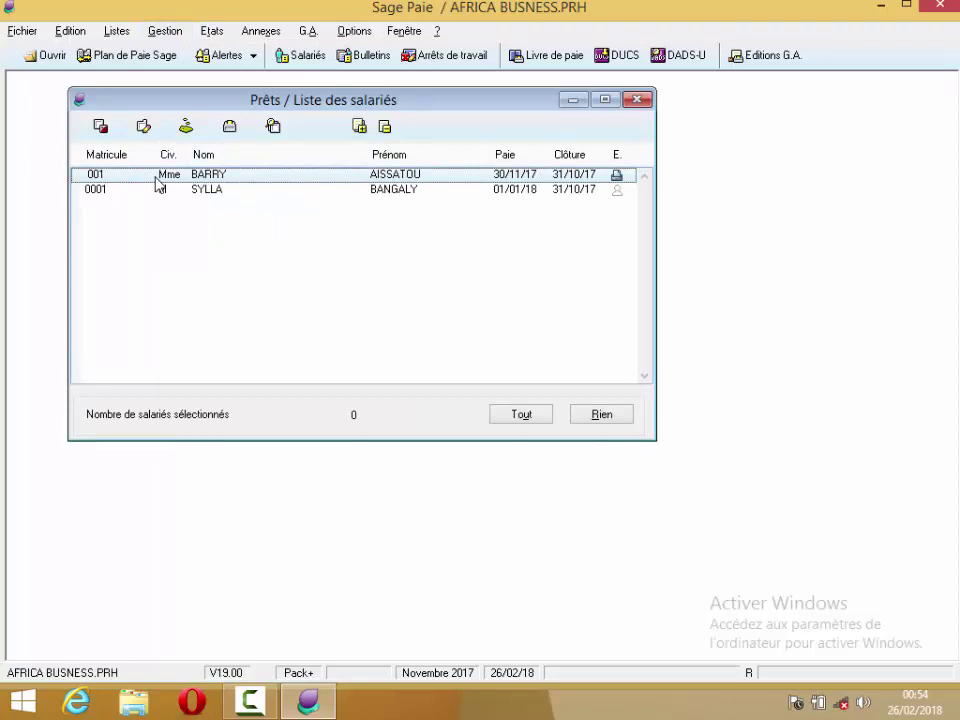
double_click(156, 178)
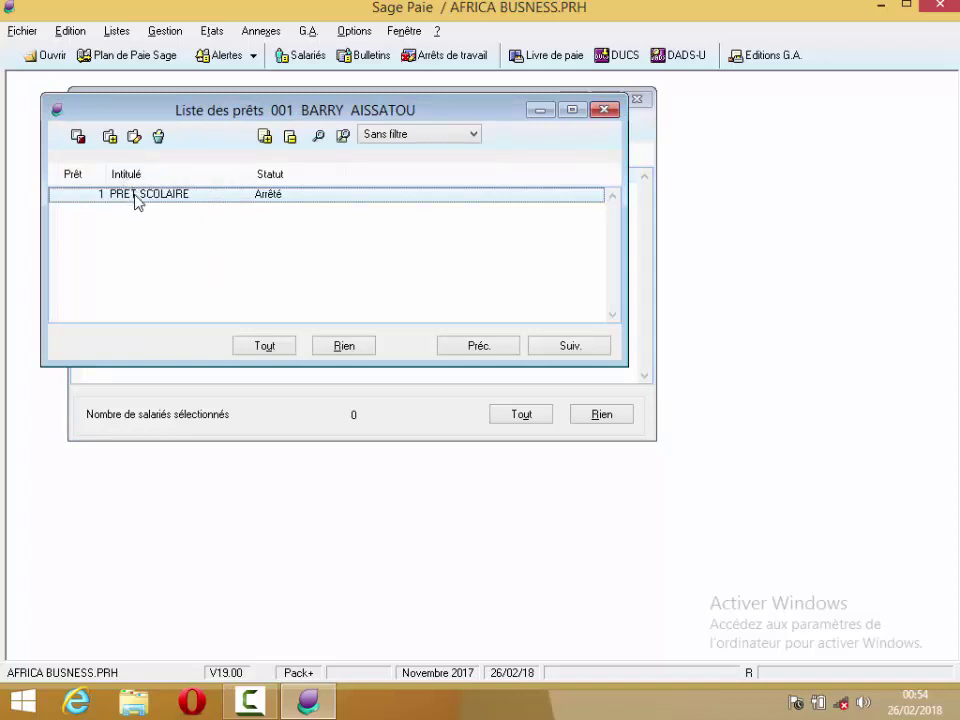
Create a new loan titled Prêt scolaire with loan type PS and object 01, Paiement du frais de scolarité.
left_click(111, 138)
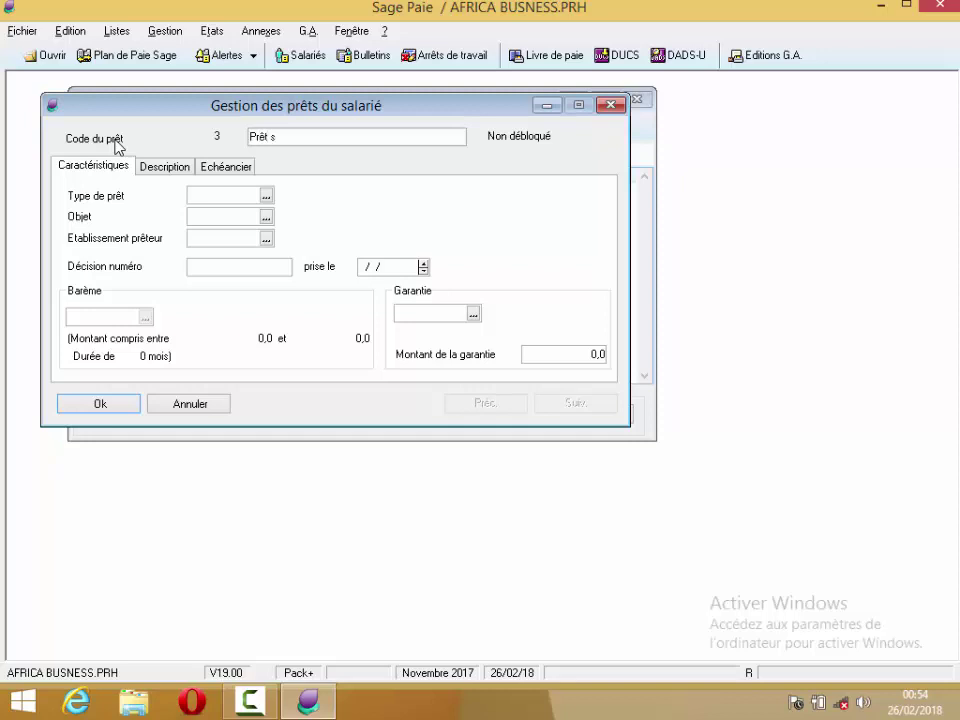
type("colaire")
left_click(266, 195)
double_click(296, 261)
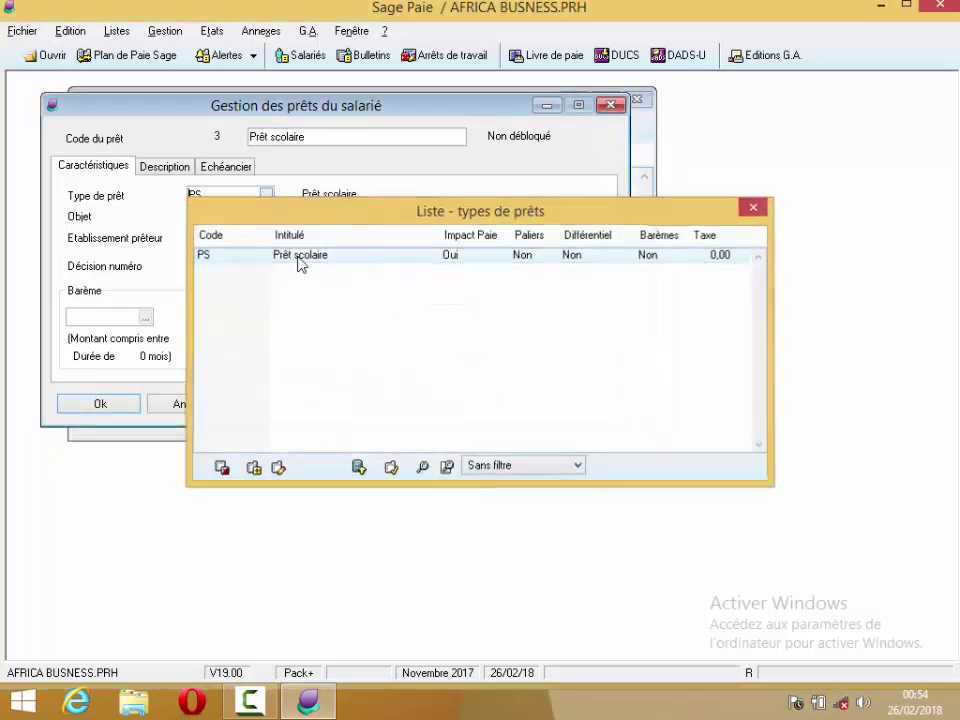
left_click(266, 216)
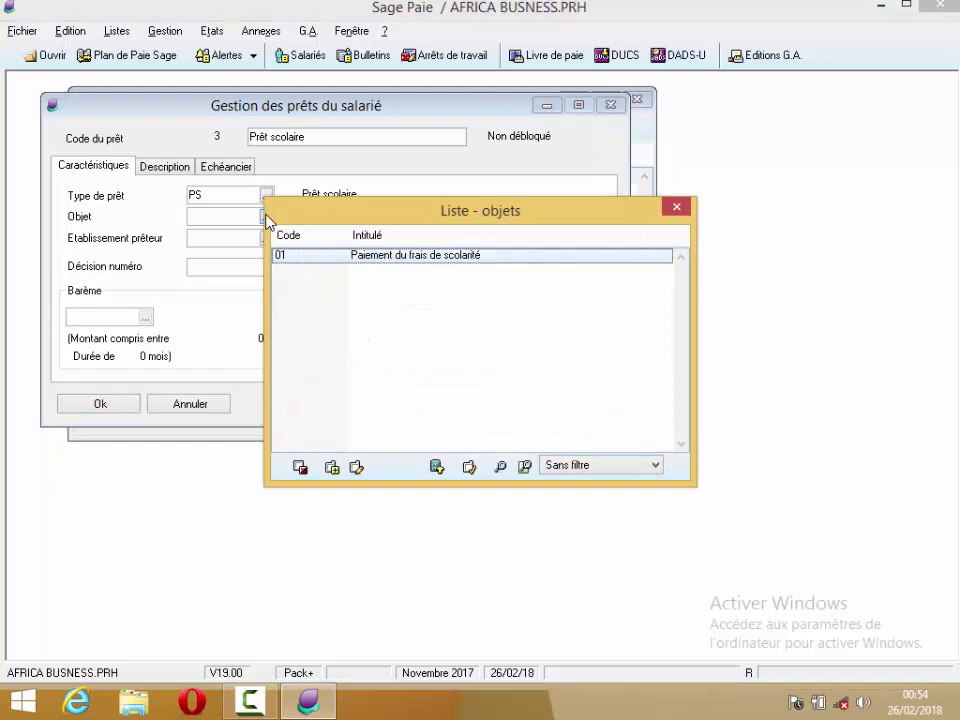
double_click(405, 258)
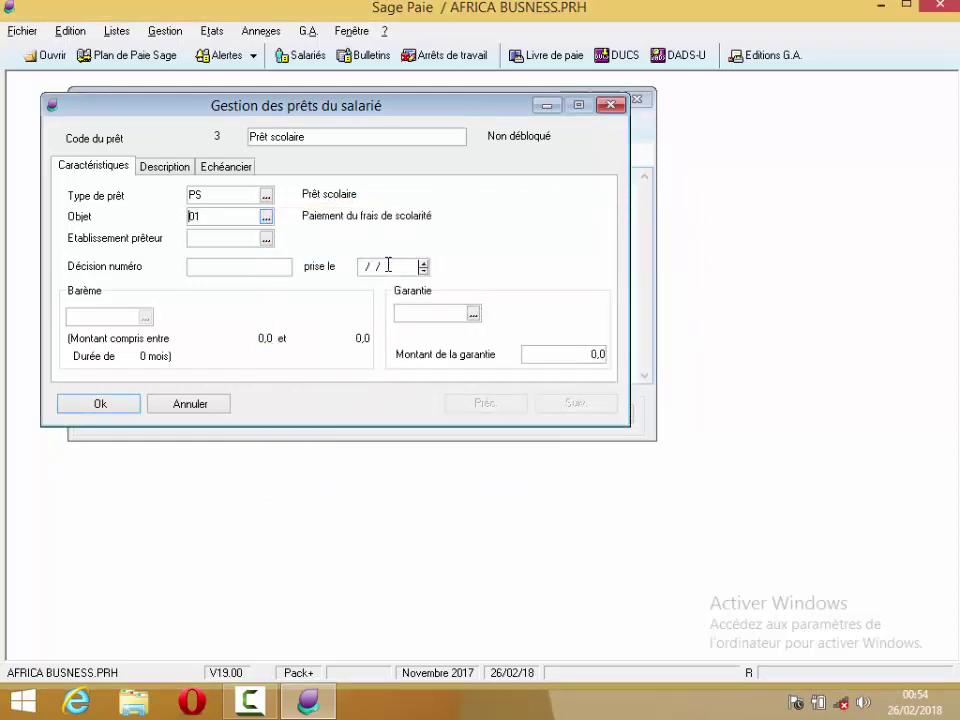
Create the lending institution Ecobank with code 01 and assign it to the new loan.
left_click(266, 239)
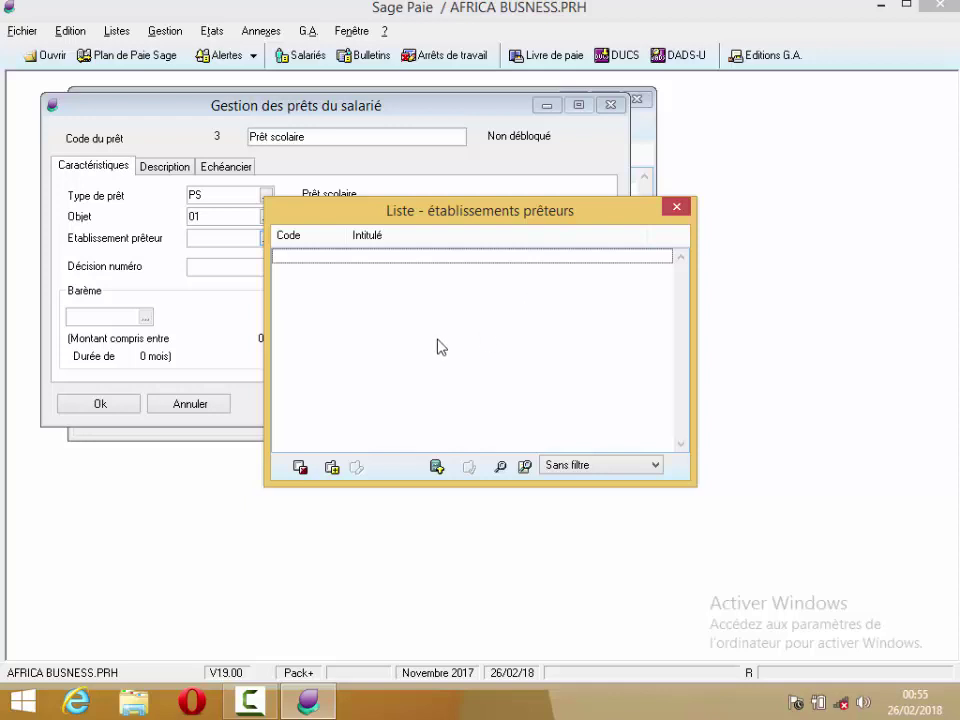
left_click(332, 467)
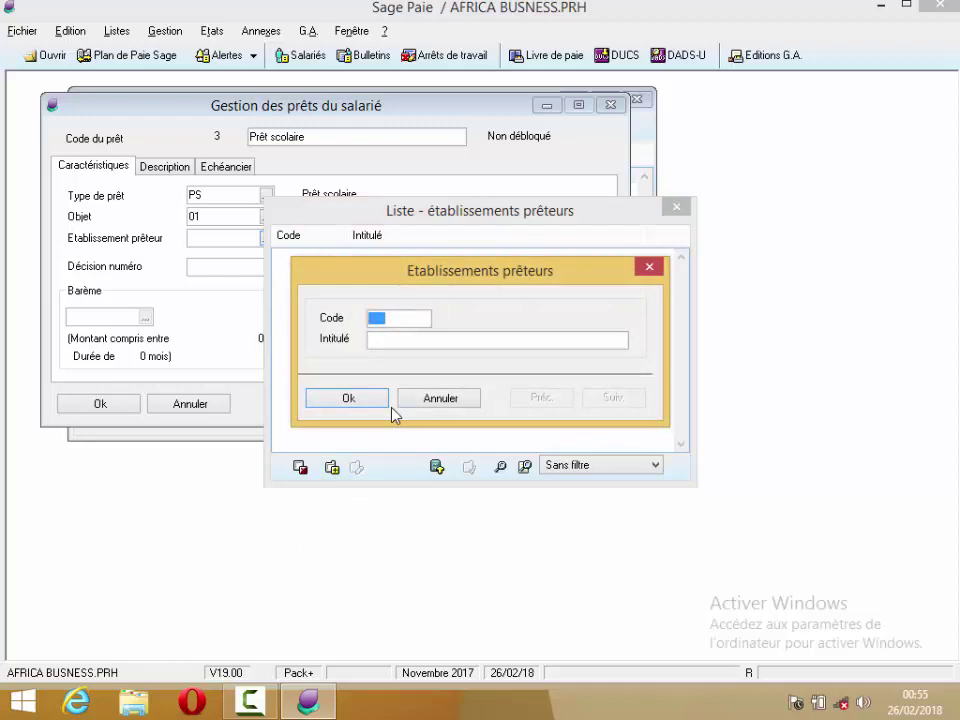
type("01")
key("Tab")
type("Ecobank")
left_click(373, 392)
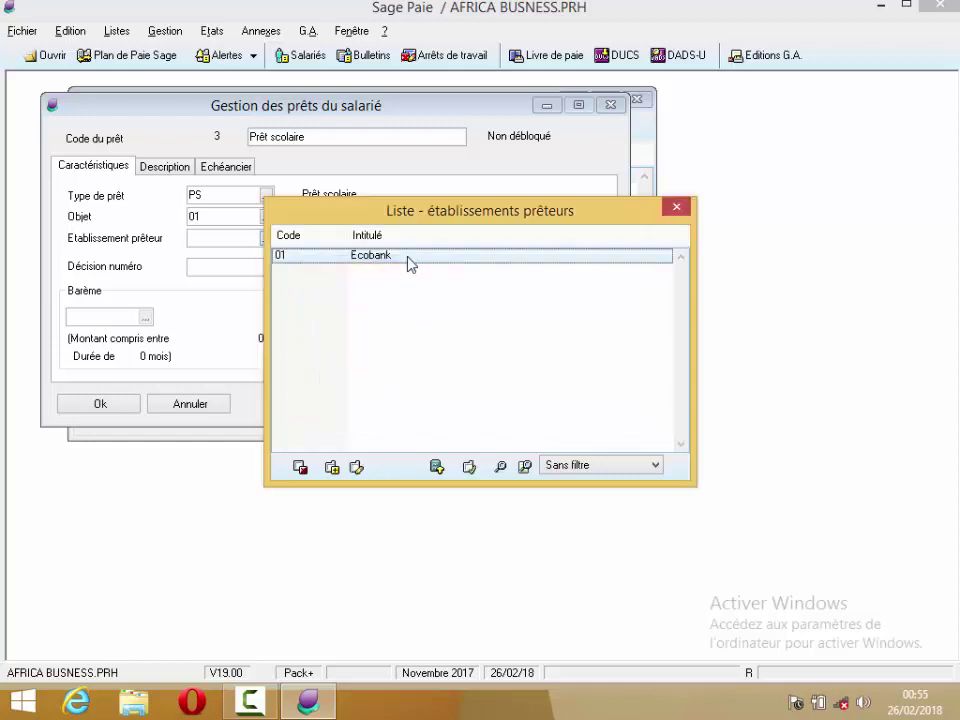
double_click(410, 258)
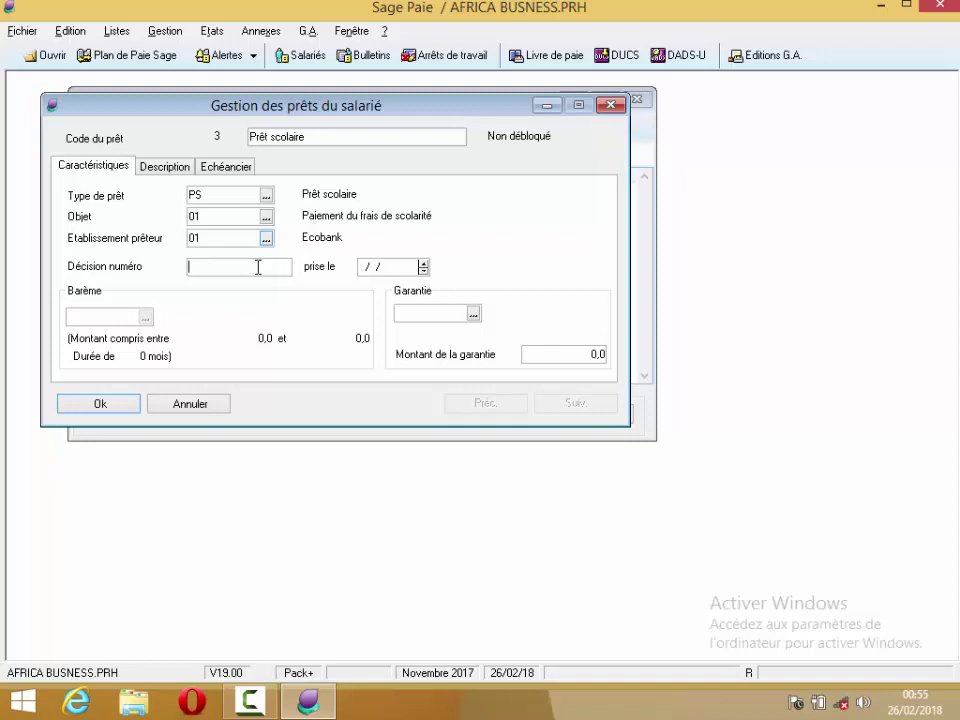
Enter decision number PS01 dated 26/02/18 and assign guarantee 01, Caution du 1er Rang, to the loan.
type("PS01")
key("Tab")
type("26/02/18")
left_click(474, 314)
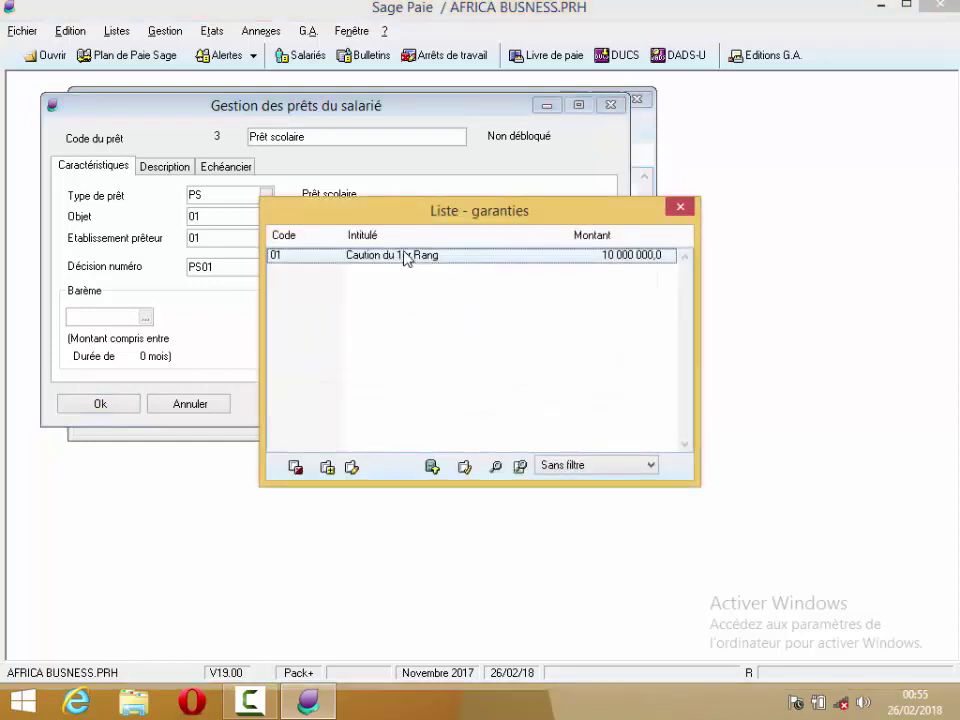
double_click(406, 258)
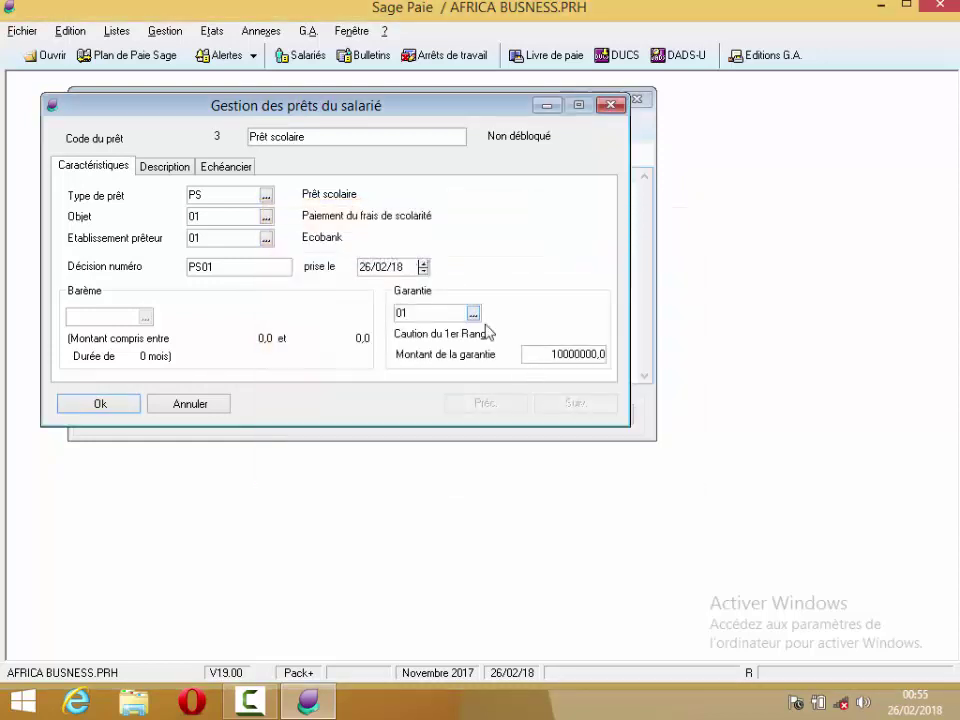
Describe the school loan with an amount of 5 000 000, a duration of 5 months and an interest rate of 5.
left_click(166, 166)
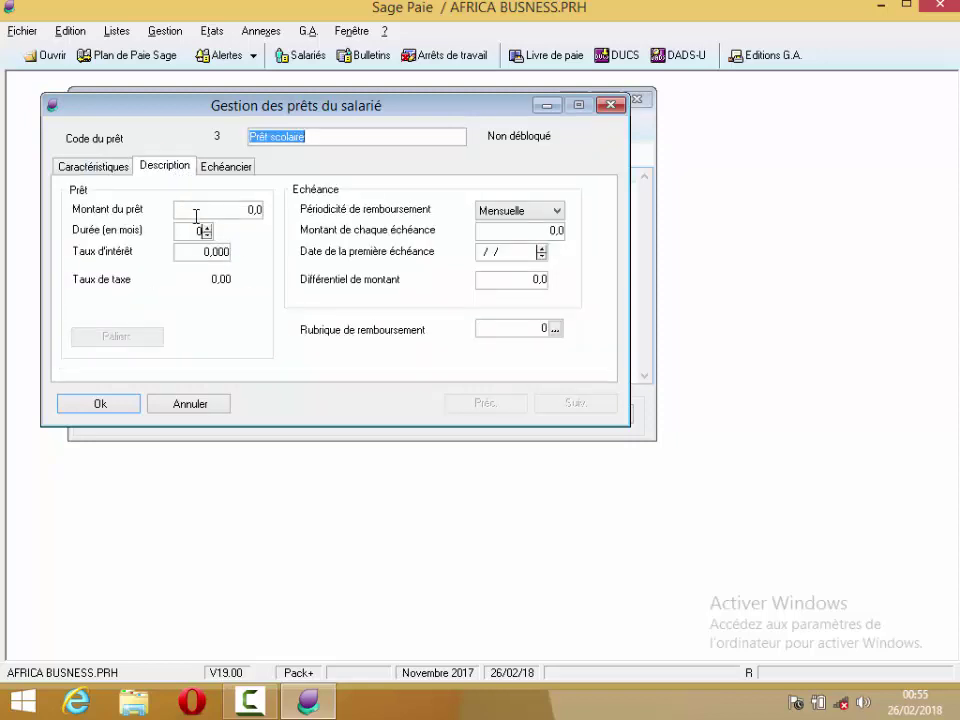
left_click(196, 216)
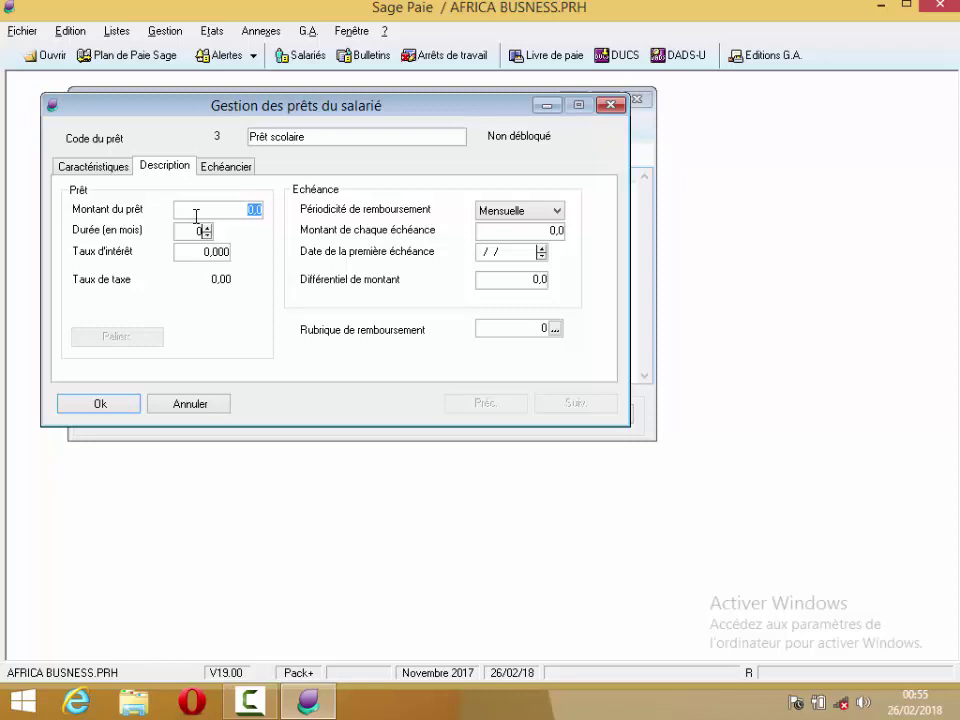
type("5 000 000")
left_click(201, 231)
double_click(203, 231)
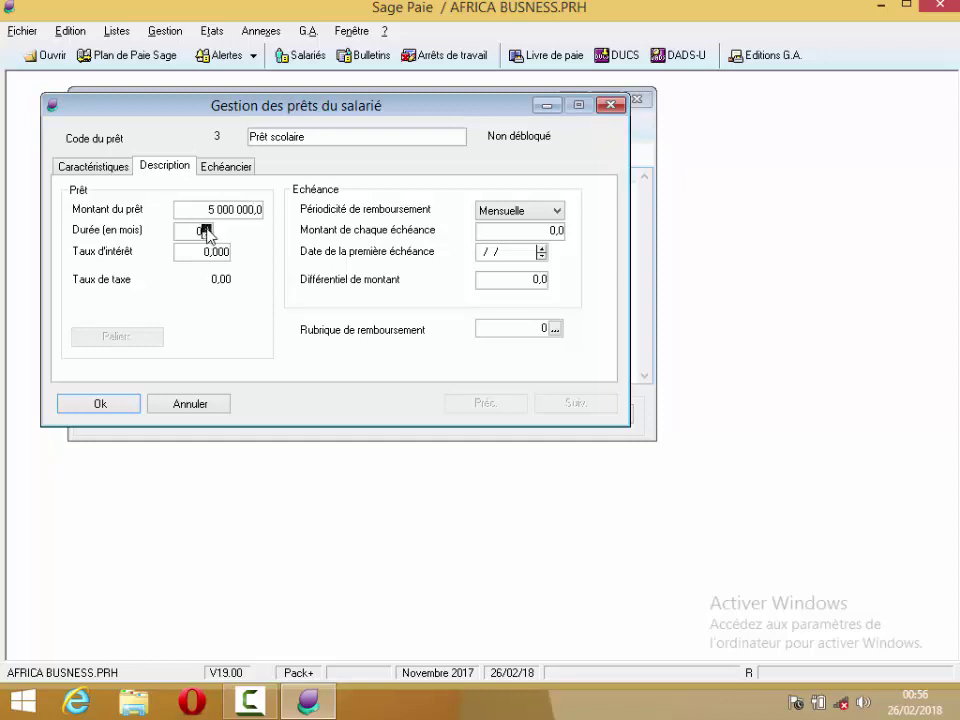
type("48")
type("5")
left_click(212, 250)
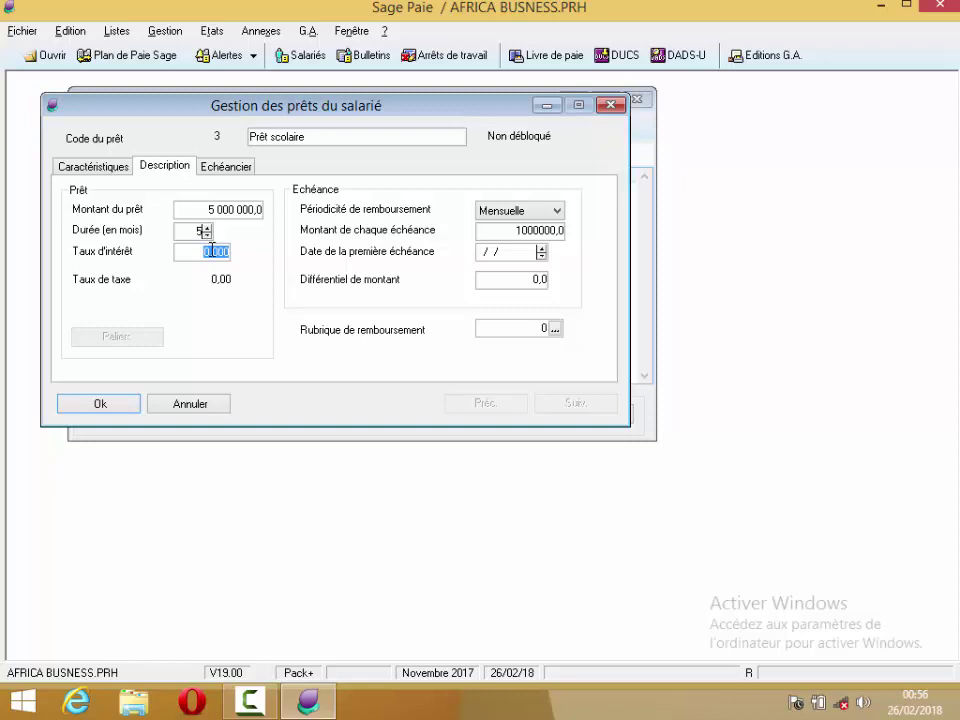
type("5")
Try the quarterly and annual repayment periodicities for the loan, and set it back to monthly (Mensuelle).
left_click(555, 212)
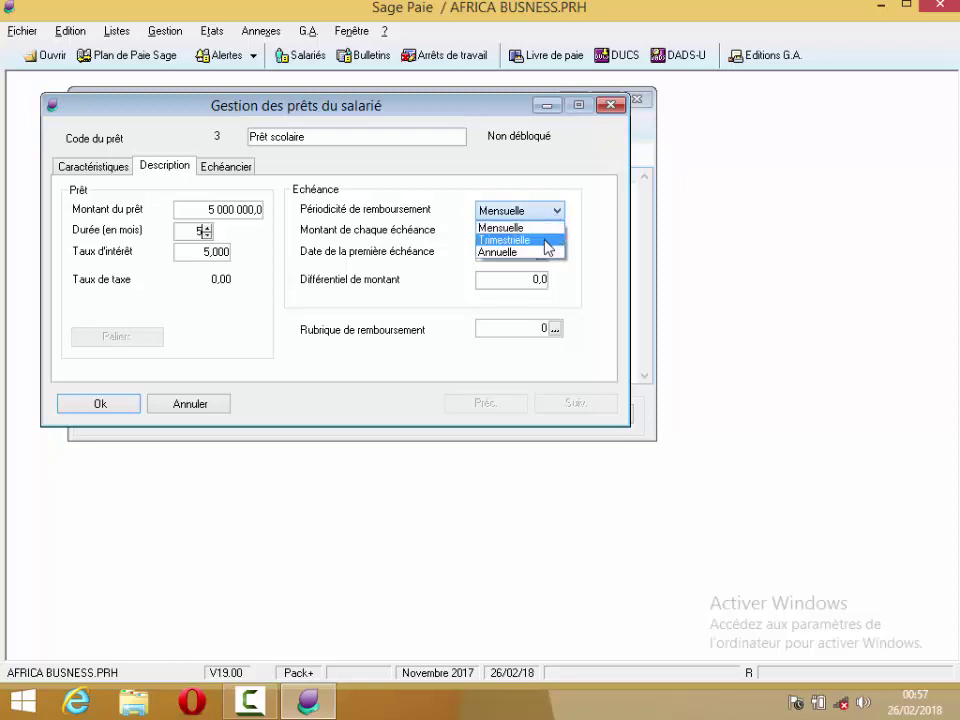
left_click(550, 241)
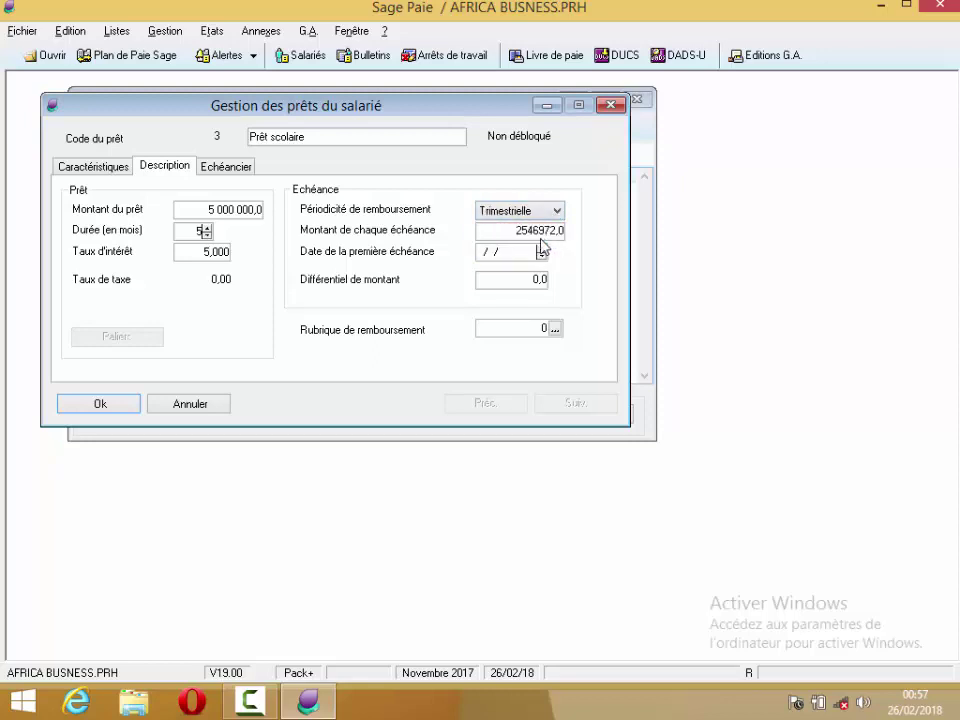
left_click(557, 211)
left_click(539, 251)
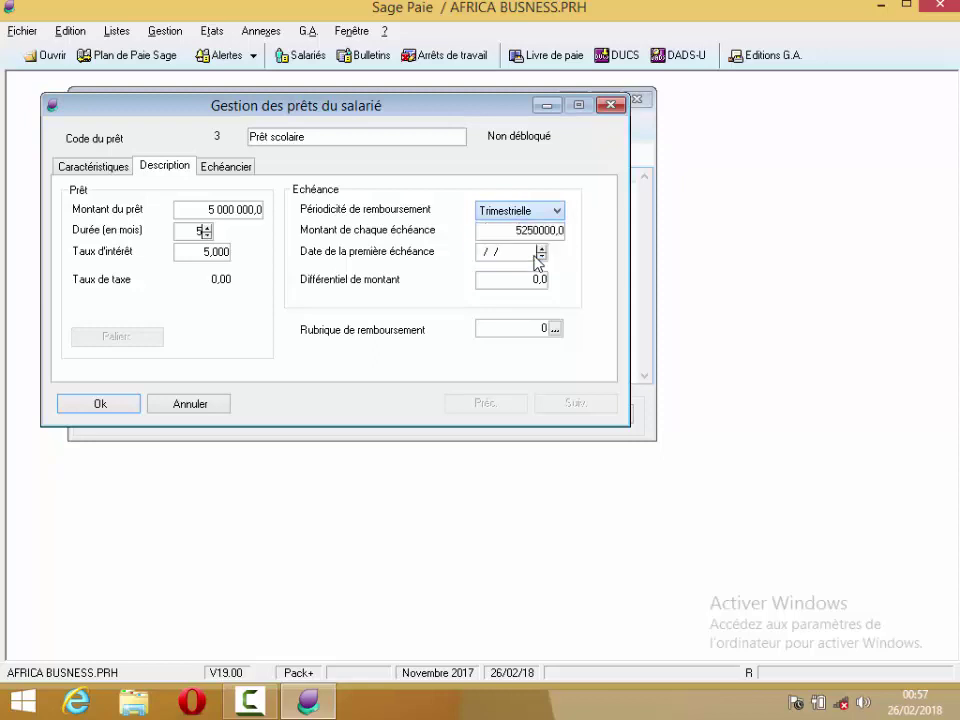
left_click(555, 212)
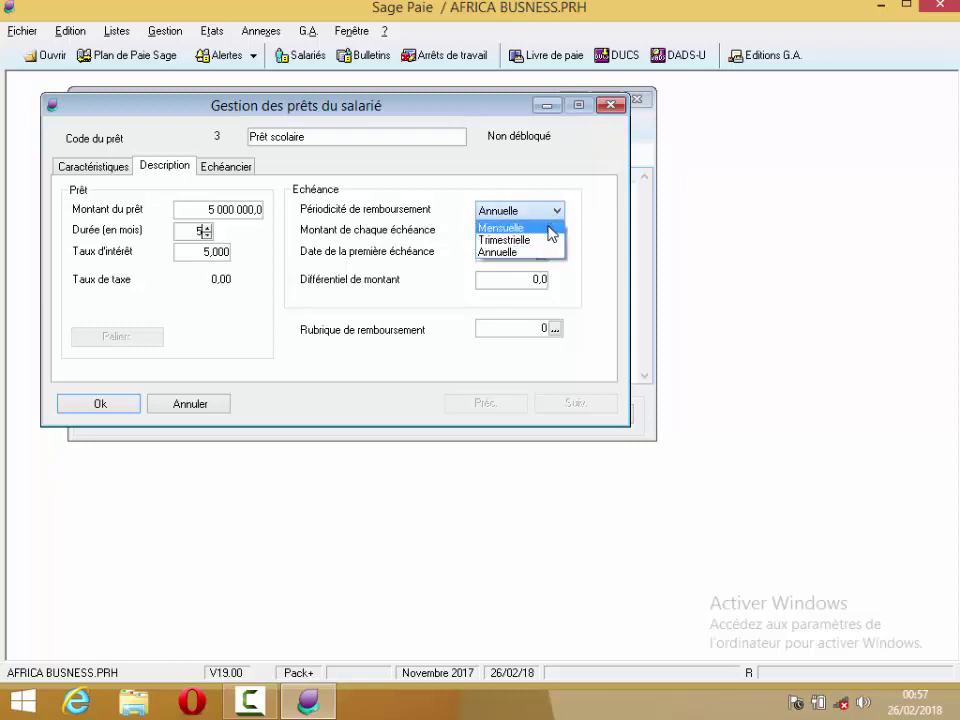
left_click(549, 229)
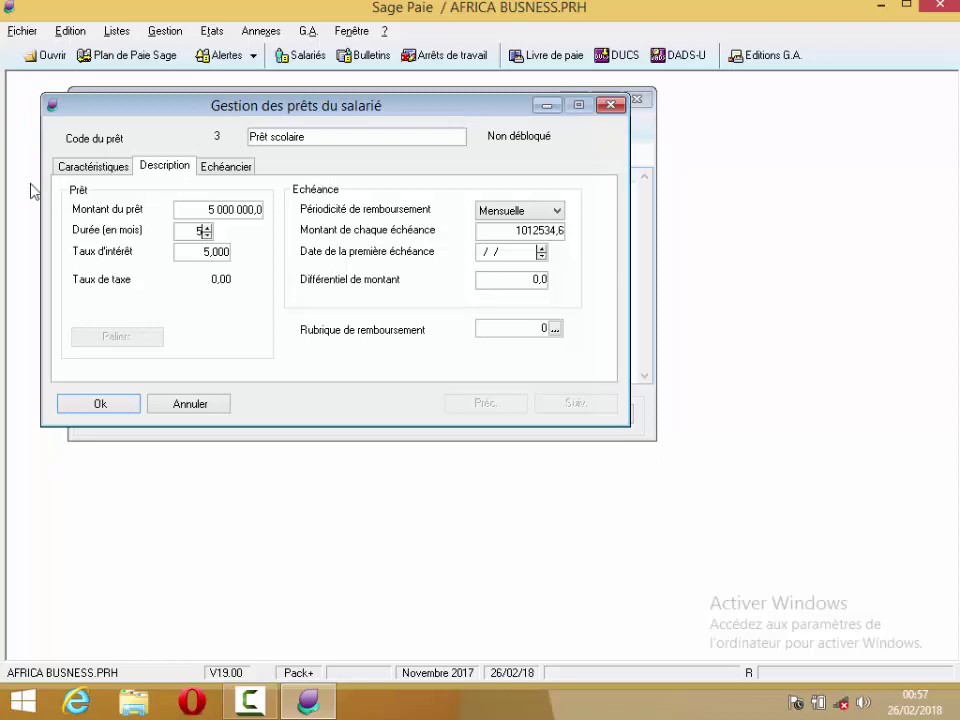
Recheck the loan's characteristics and set the first instalment date to 26/03/18.
left_click(123, 168)
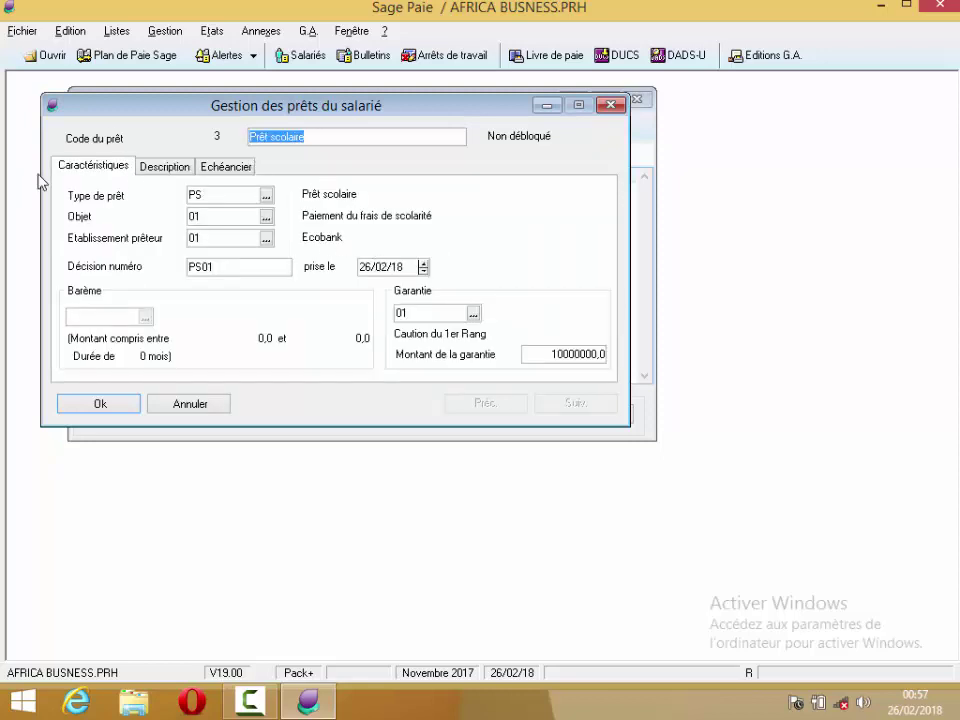
left_click(160, 168)
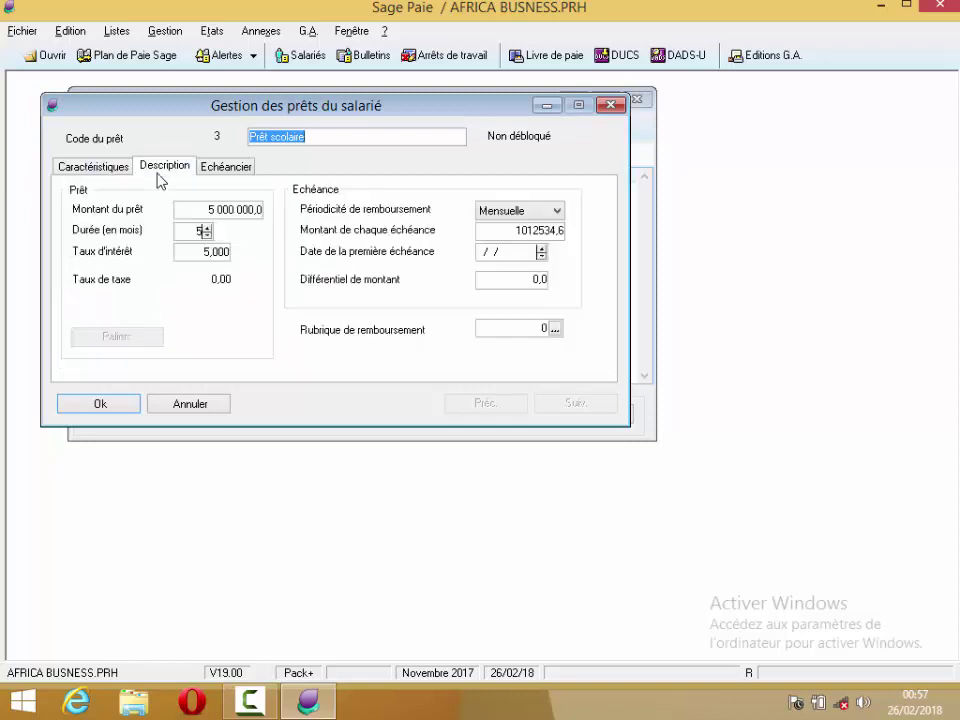
left_click(487, 256)
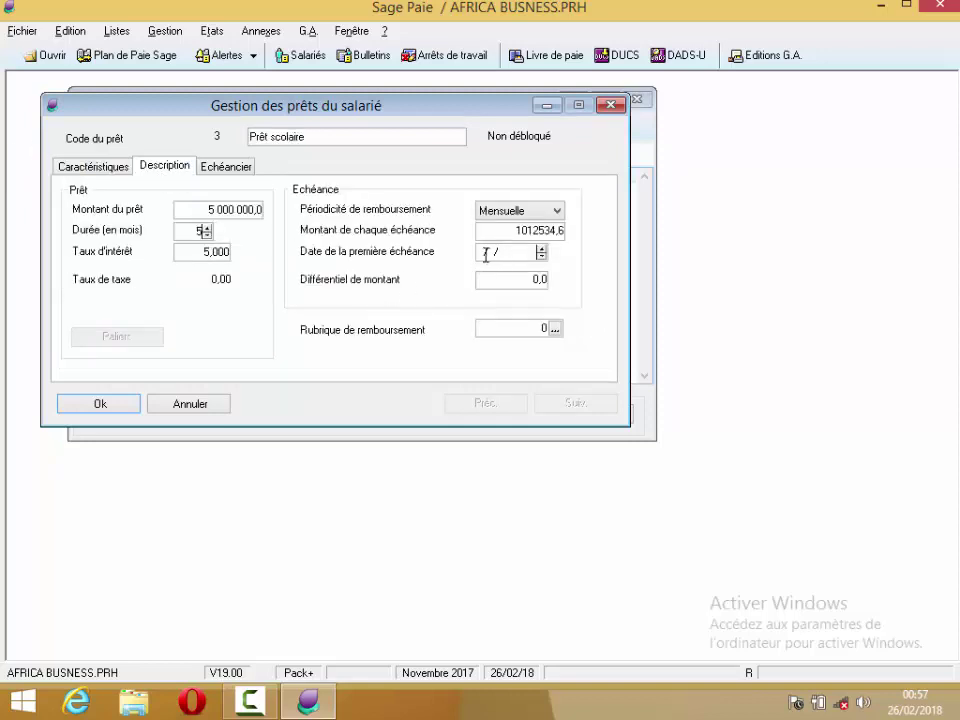
type("26/03/18")
Review the loan's repayment schedule and save the loan without a repayment item (rubrique de remboursement).
left_click(228, 168)
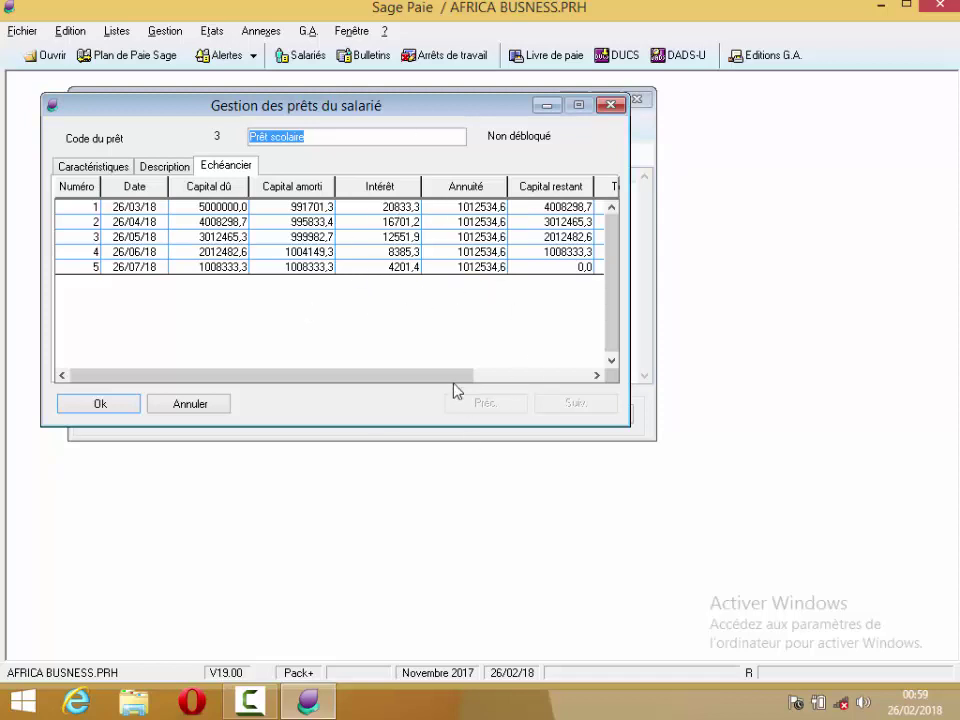
left_click(136, 408)
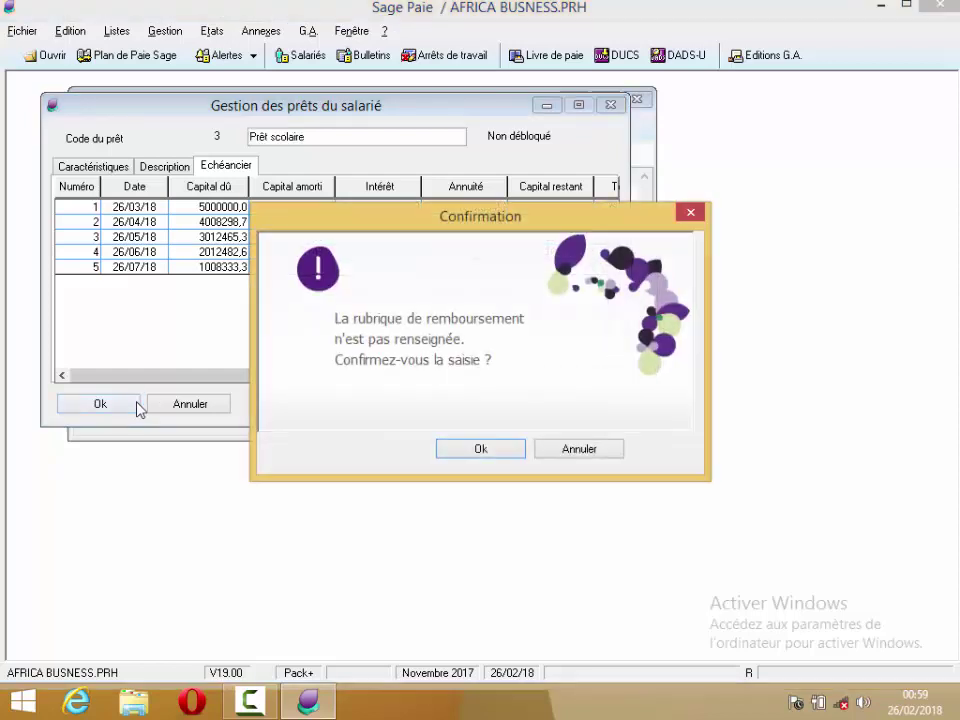
left_click(480, 449)
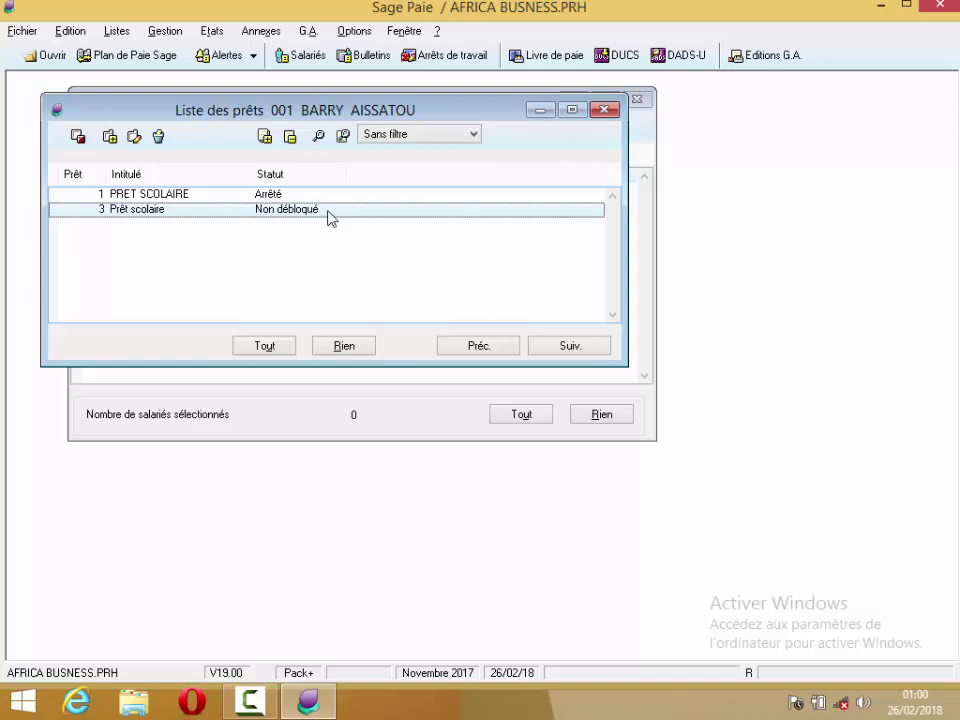
Release the funds of loan 3, Prêt scolaire, dated 26/02/18 with Virement as the payment method.
right_click(330, 219)
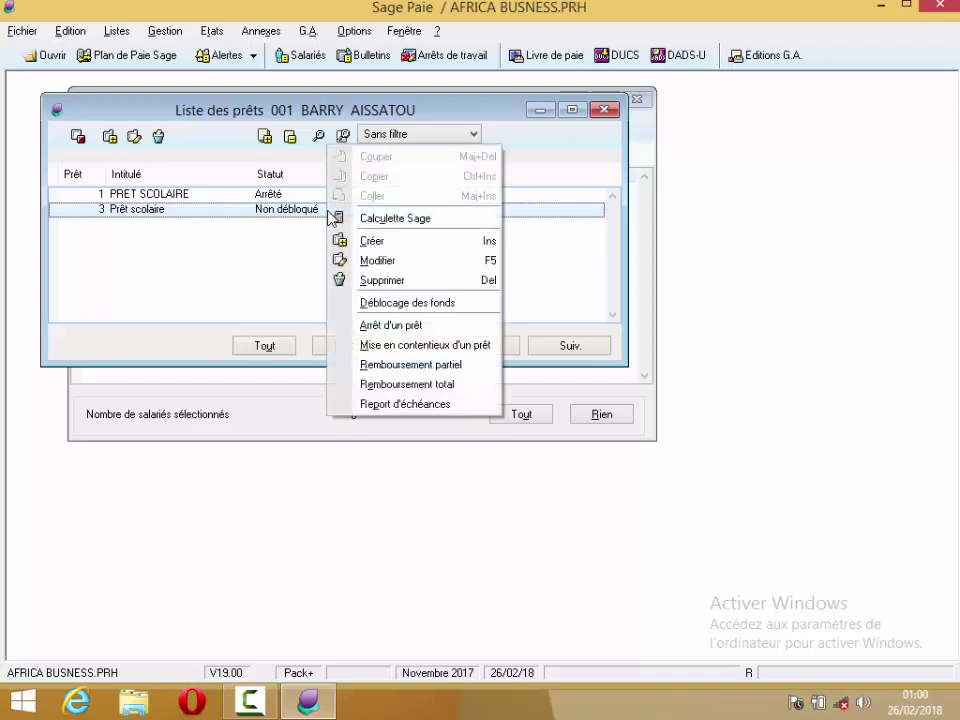
left_click(377, 304)
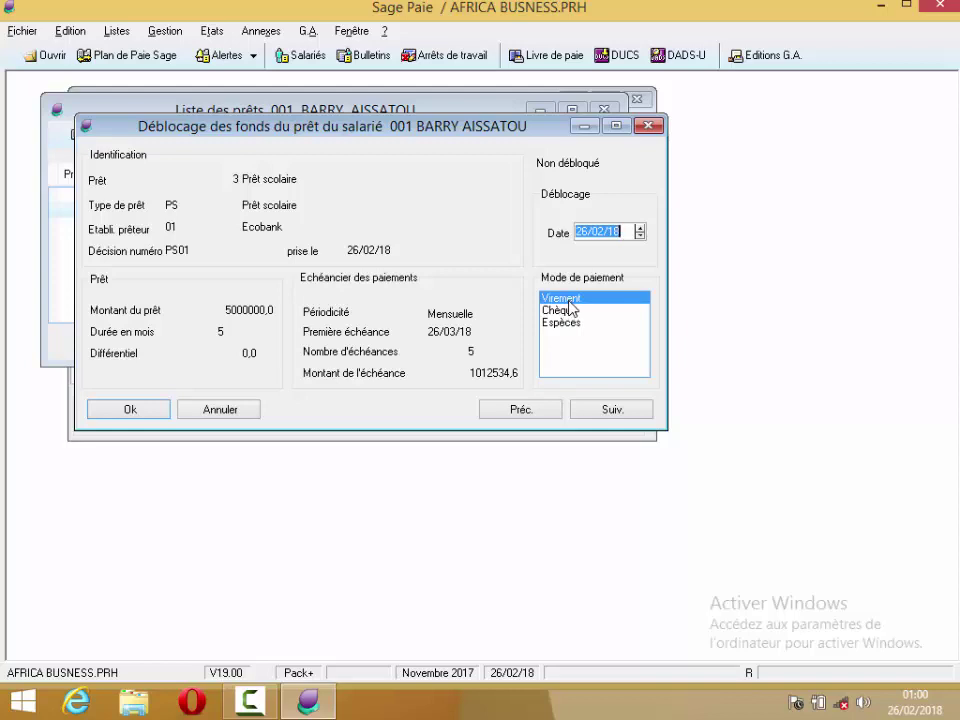
left_click(160, 410)
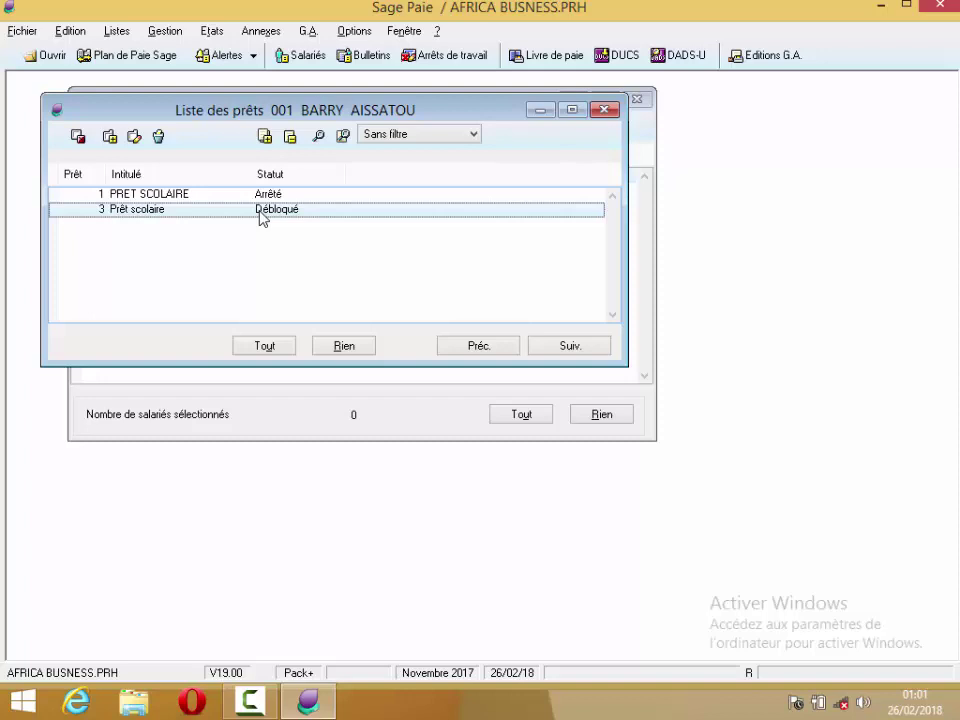
Check the record of loan 3 and close it along with the loan list and the employee list.
double_click(260, 210)
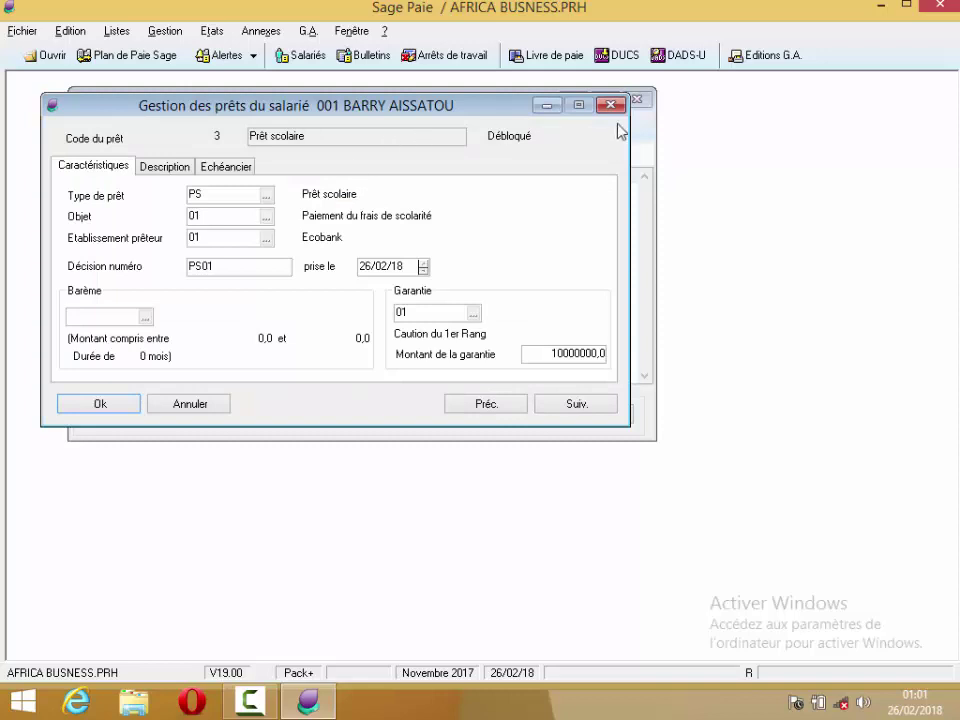
left_click(610, 104)
left_click(604, 108)
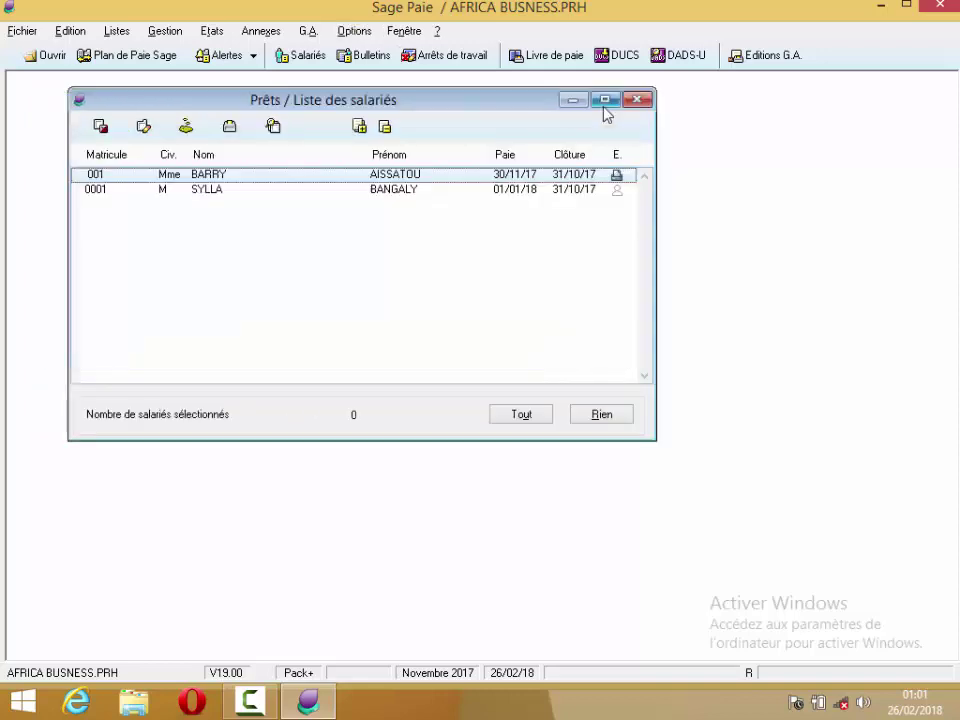
left_click(624, 104)
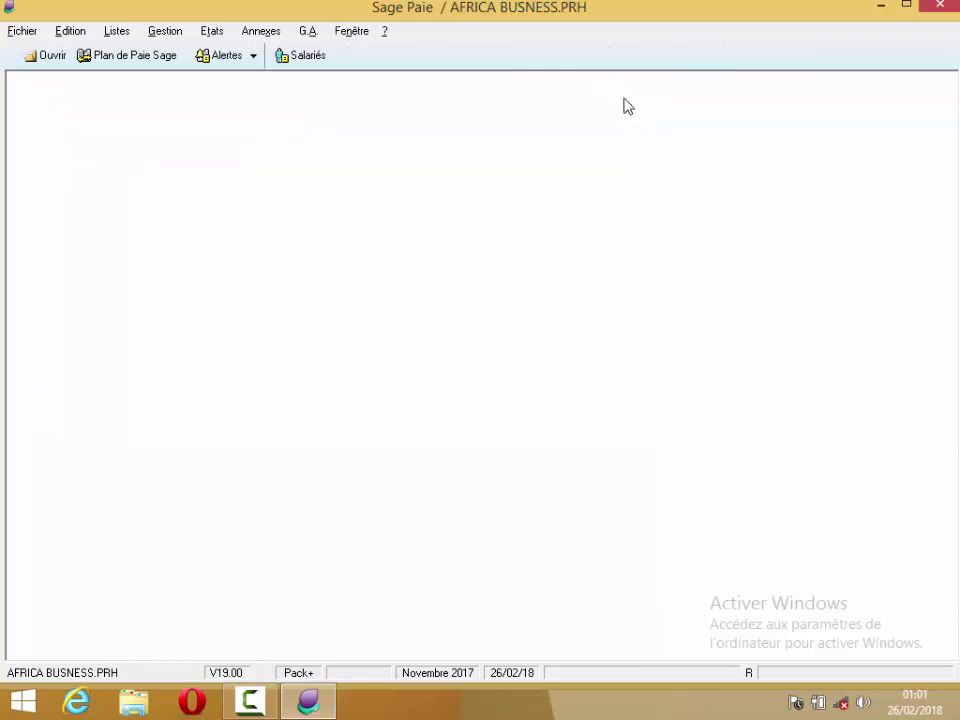
Reopen the loan management employee list and the first employee's list of loans.
left_click(204, 34)
mouse_move(174, 35)
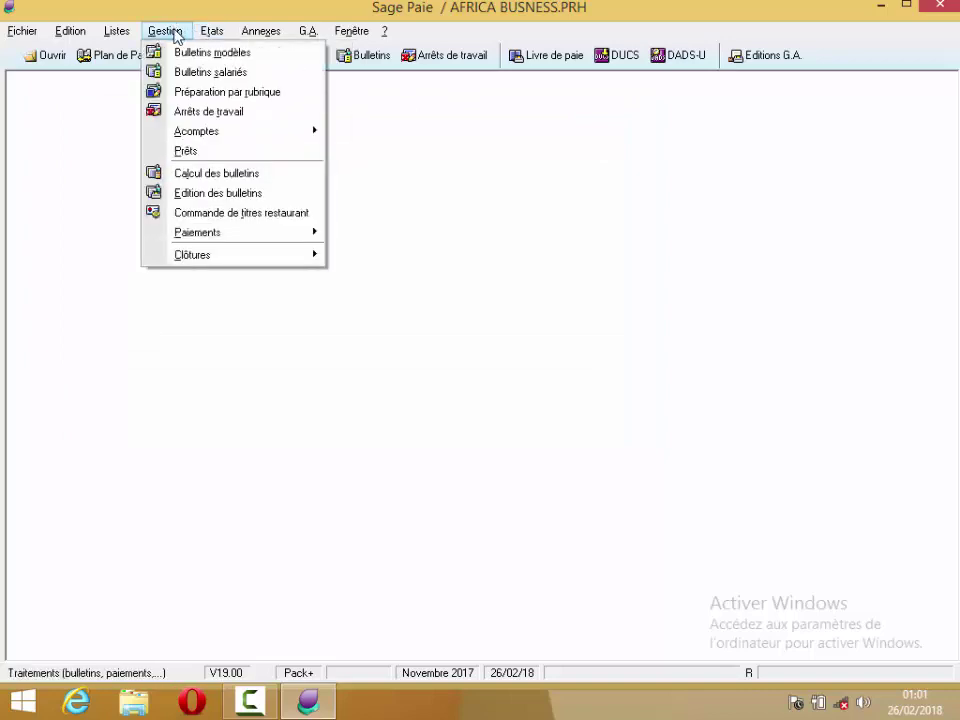
left_click(188, 150)
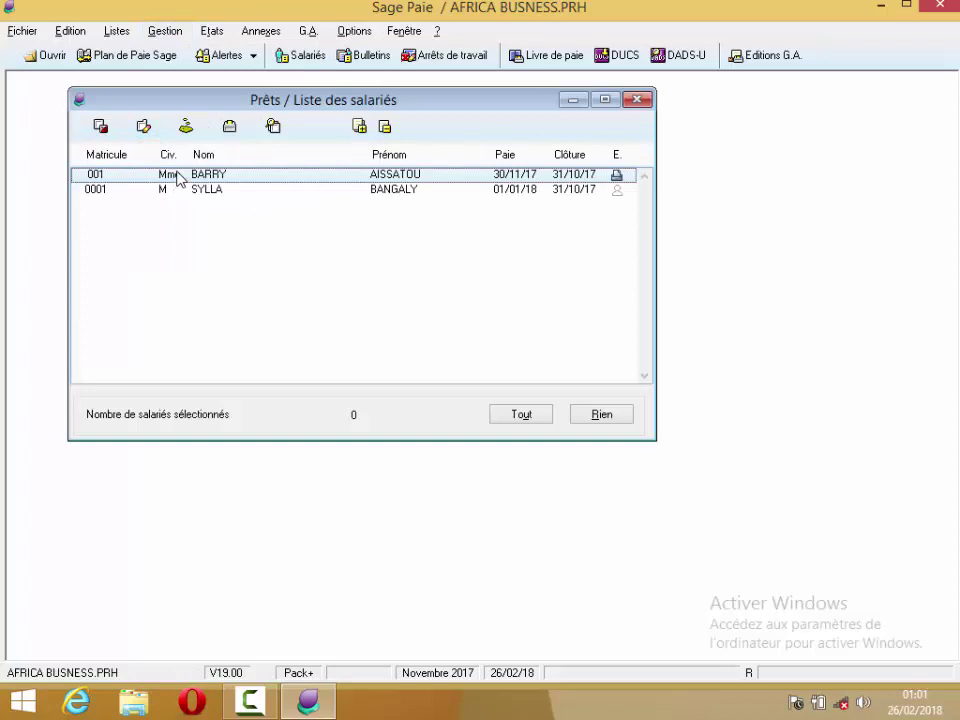
right_click(178, 179)
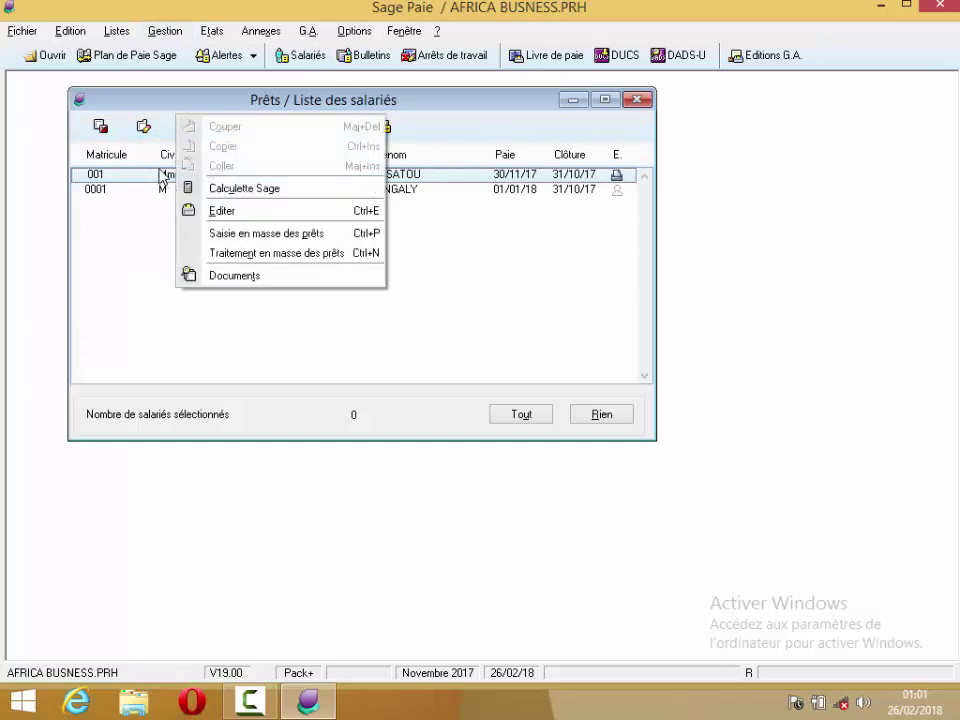
key("e")
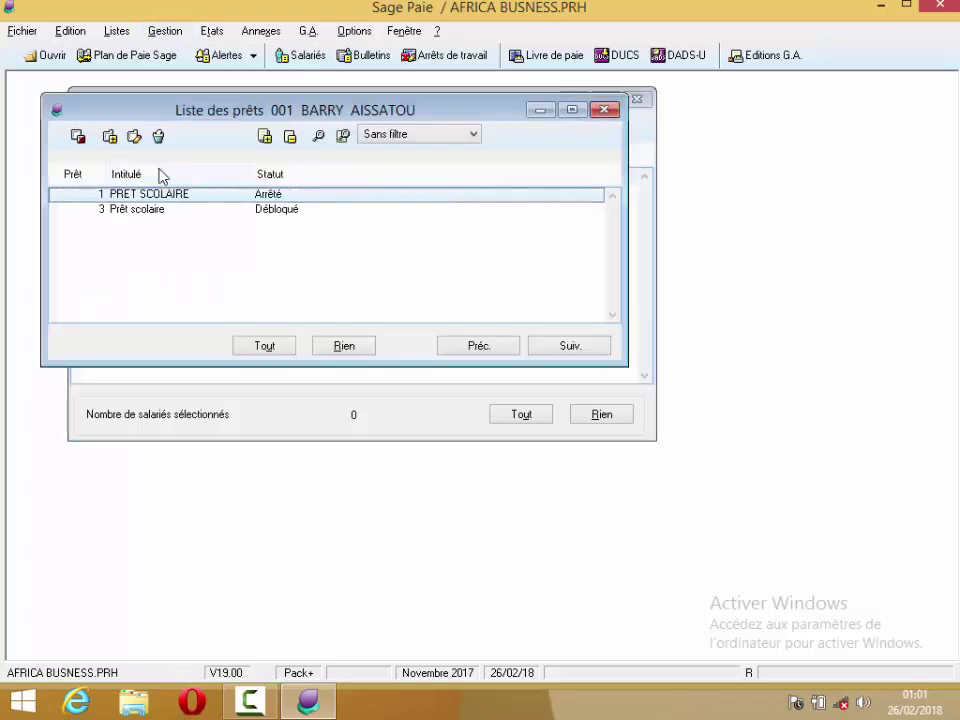
left_click(176, 219)
right_click(176, 219)
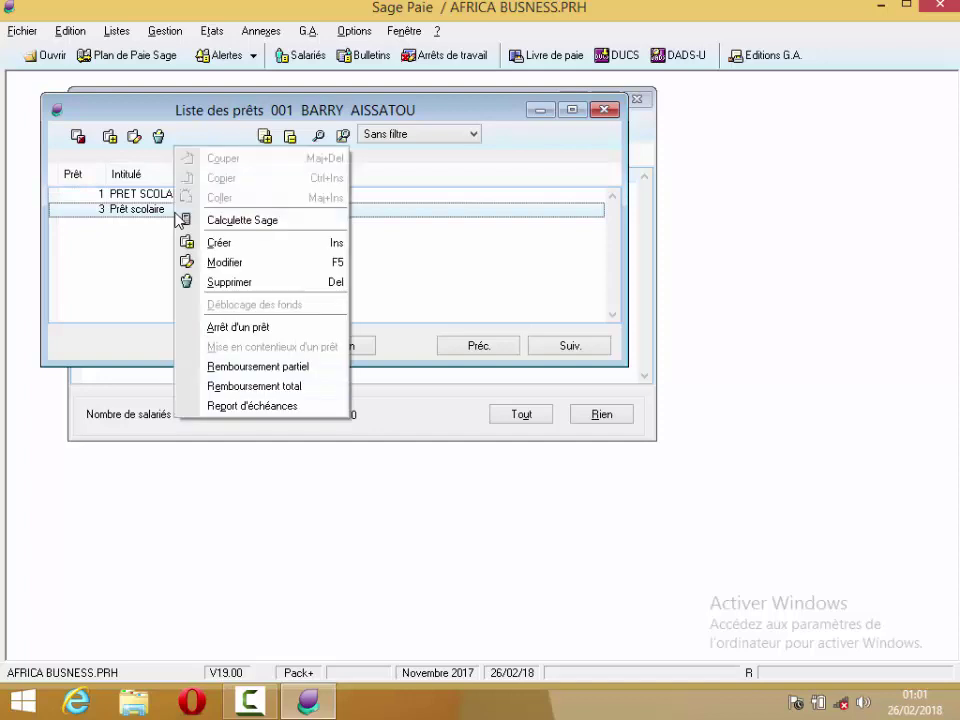
left_click(245, 329)
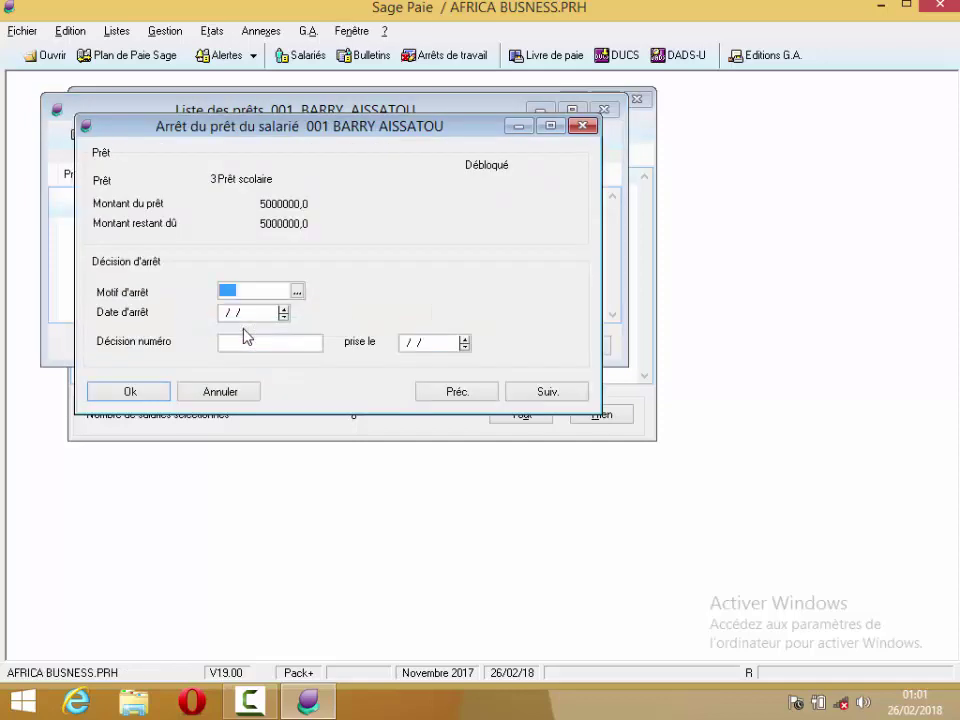
left_click(132, 392)
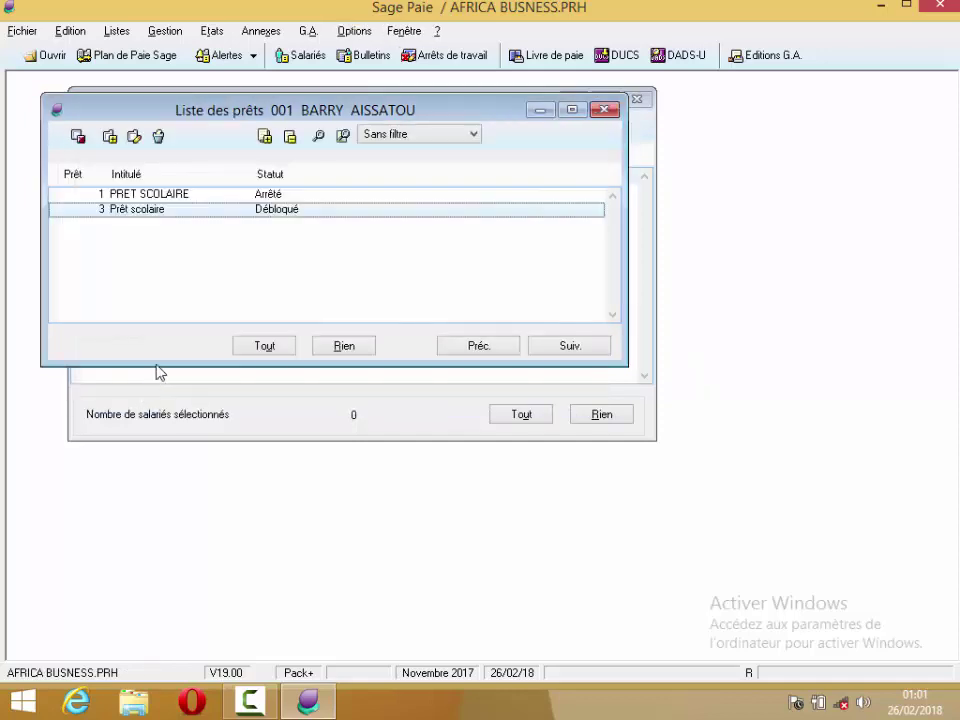
Start the stop of loan 3, Prêt scolaire, with reason 01, Retaite anticipé, and stop date 30/03/18.
right_click(288, 218)
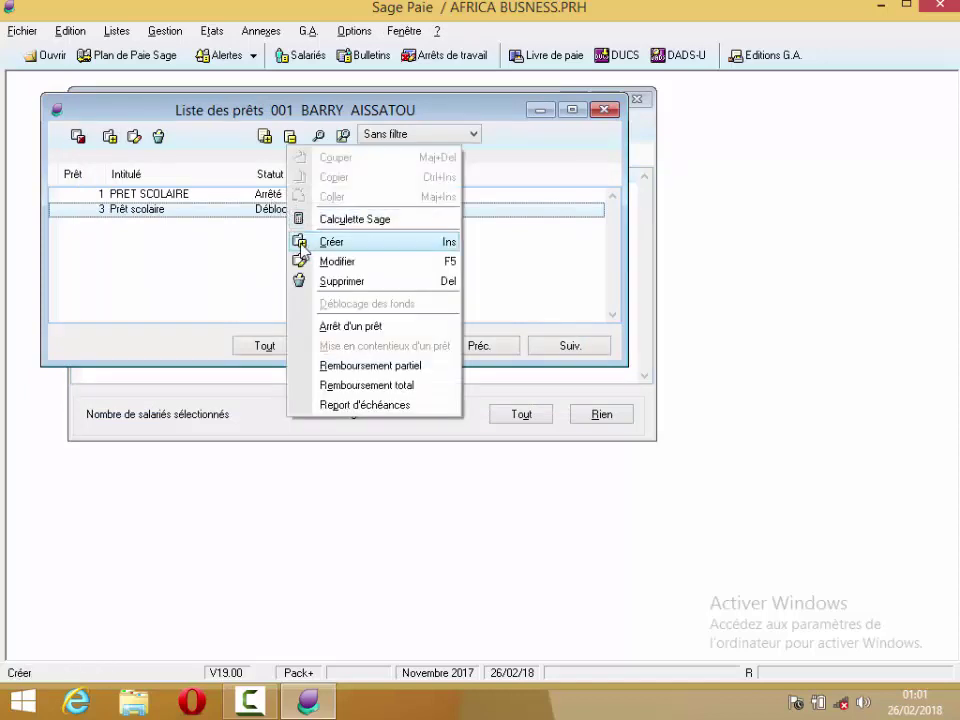
left_click(339, 328)
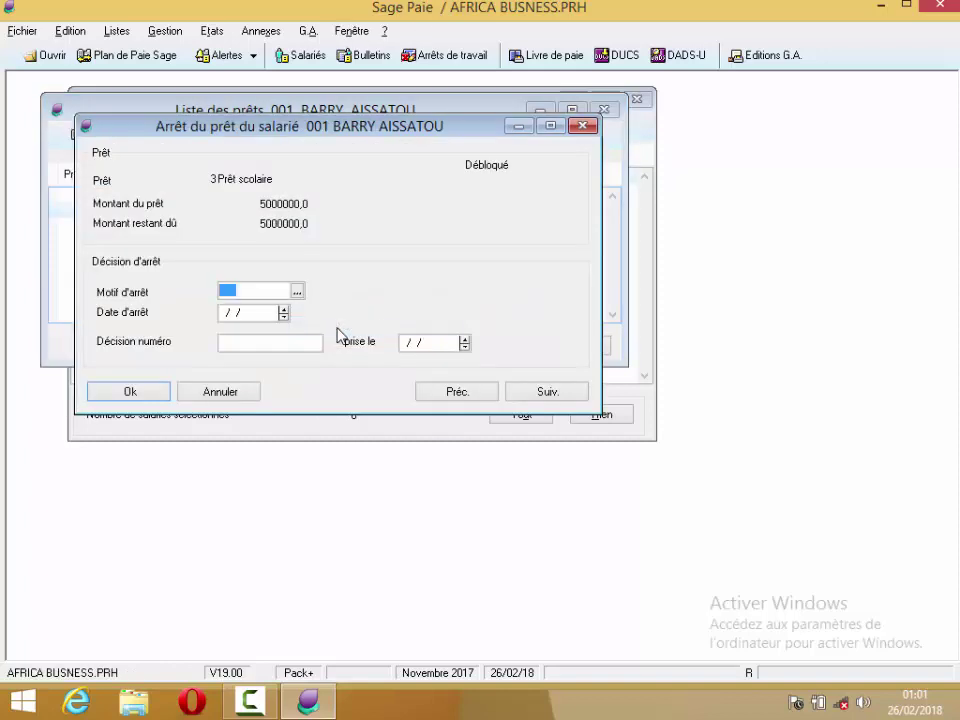
left_click(296, 291)
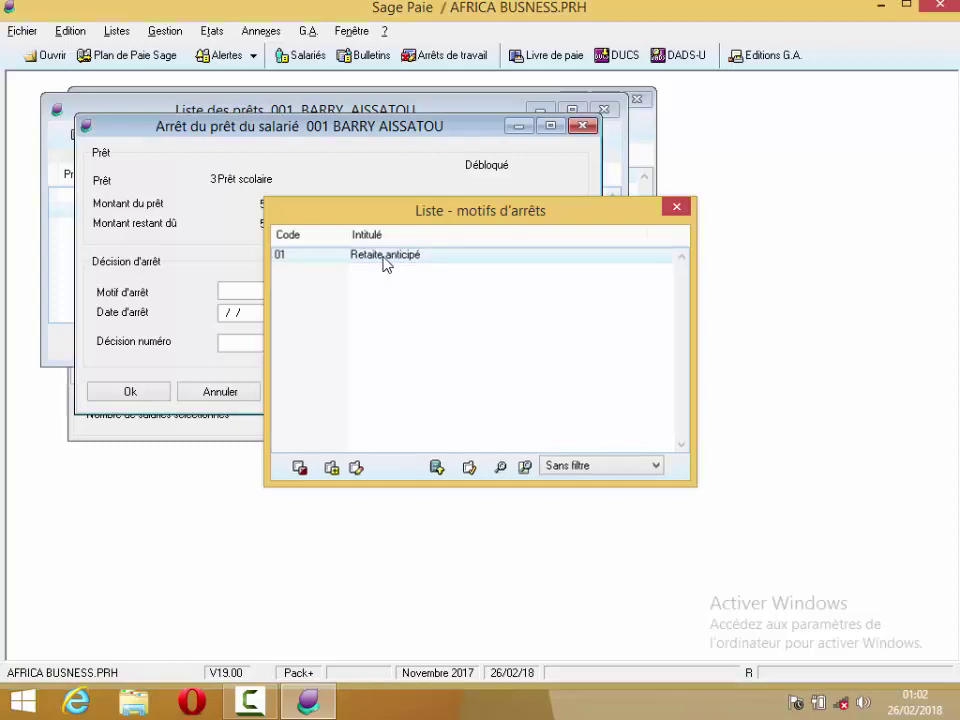
double_click(383, 258)
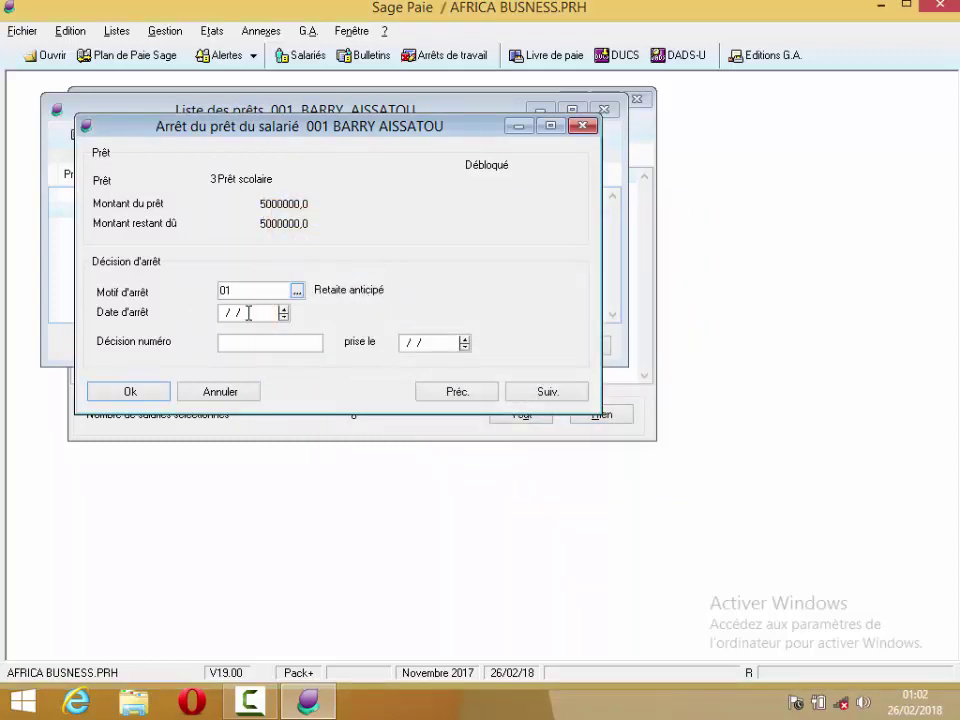
left_click(223, 313)
type("30/")
type("03/")
type("18")
Enter stop decision number PS012 dated 01/01/18 and validate the stop of the school loan.
type("PS0")
type("1")
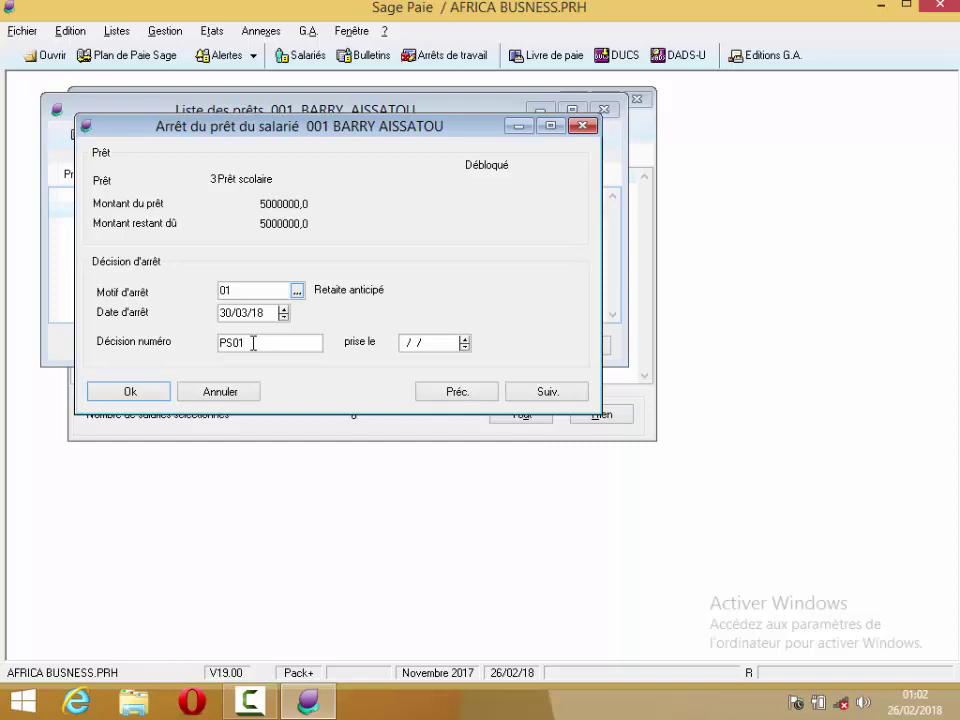
key("BackSpace")
type("12")
left_click(405, 343)
type("01/01/18")
left_click(152, 391)
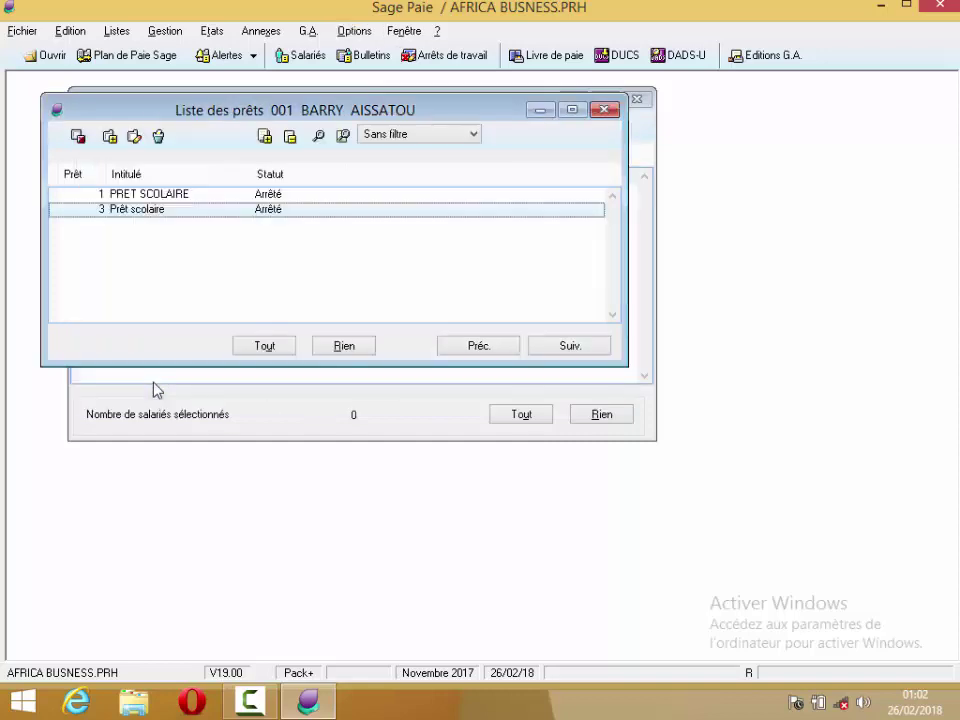